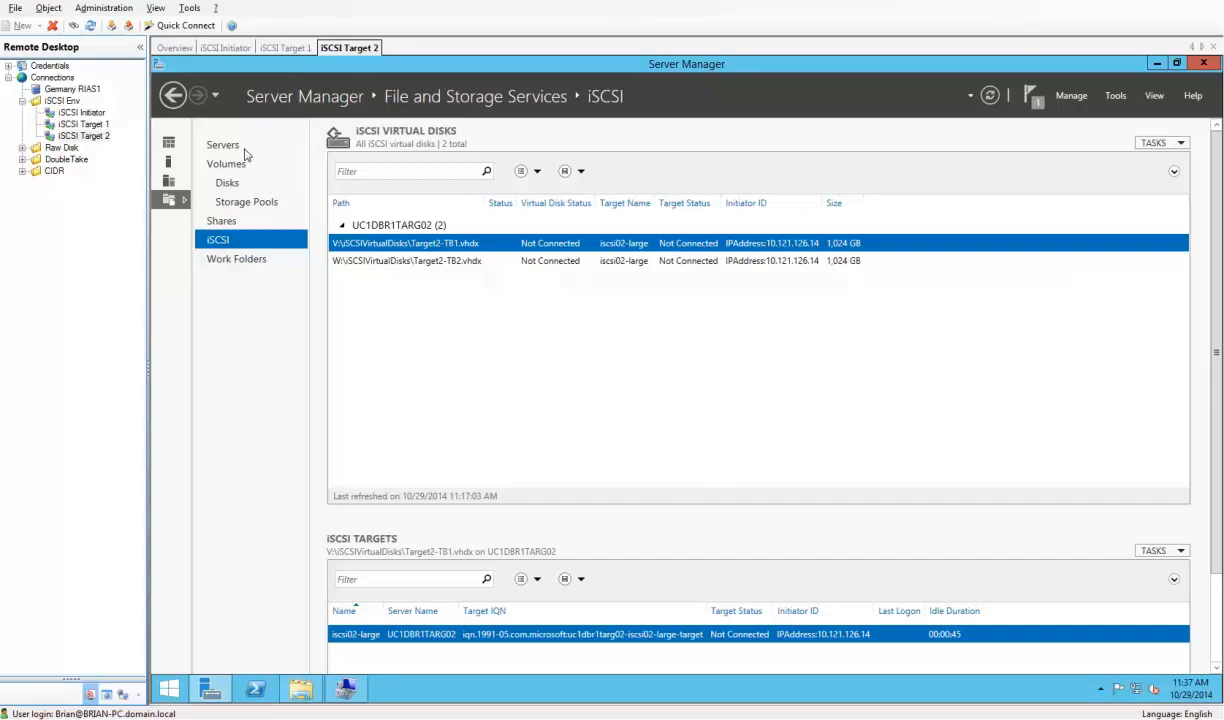
Step: Switch to the iSCSI Initiator server, launch its iSCSI Initiator tool and agree to start the Microsoft iSCSI service automatically
click(224, 48)
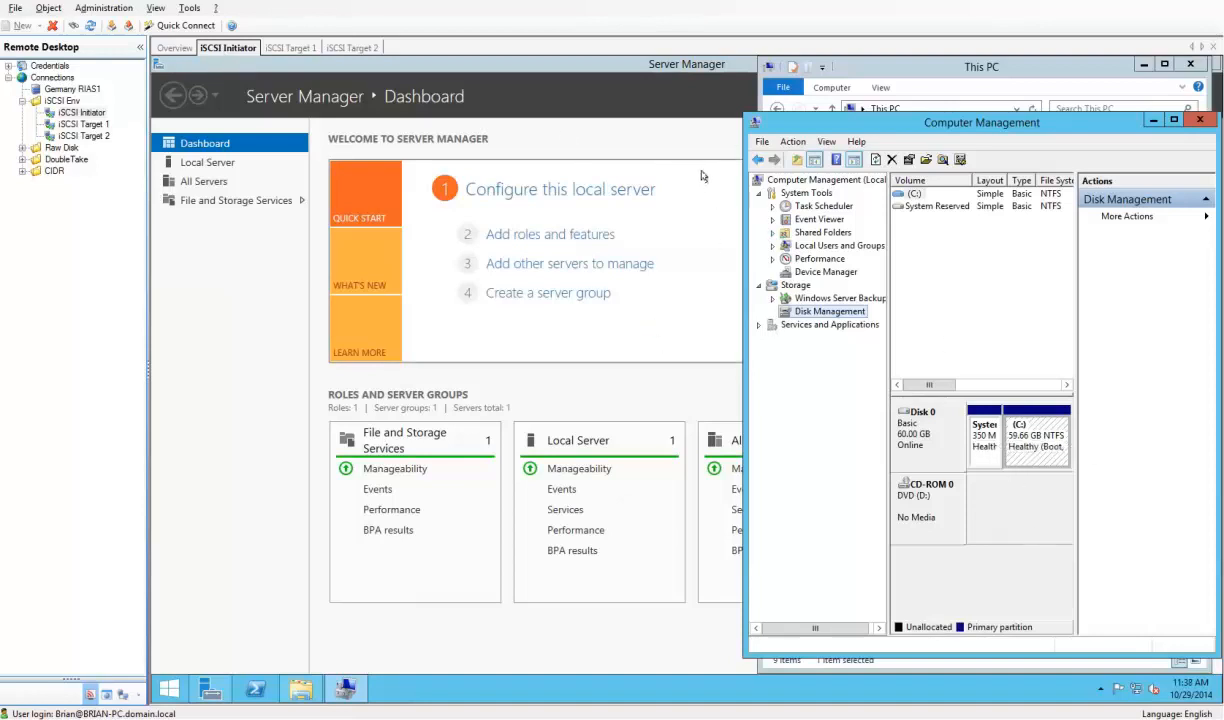
click(659, 132)
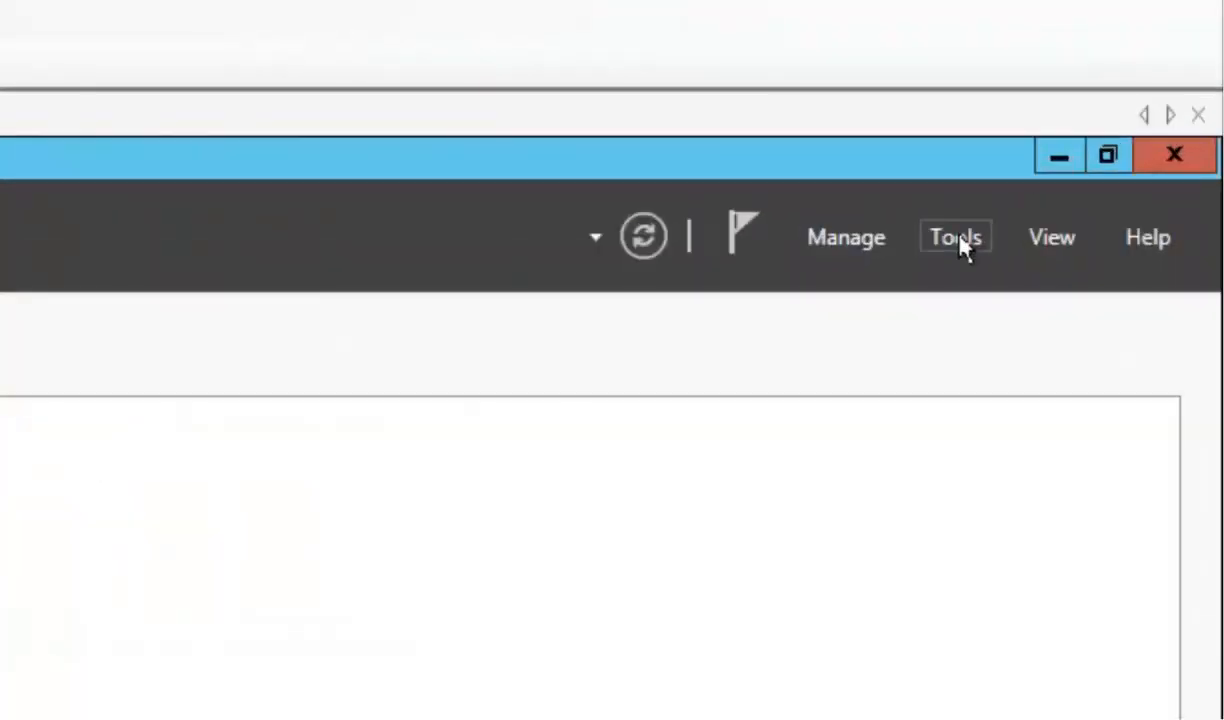
click(956, 238)
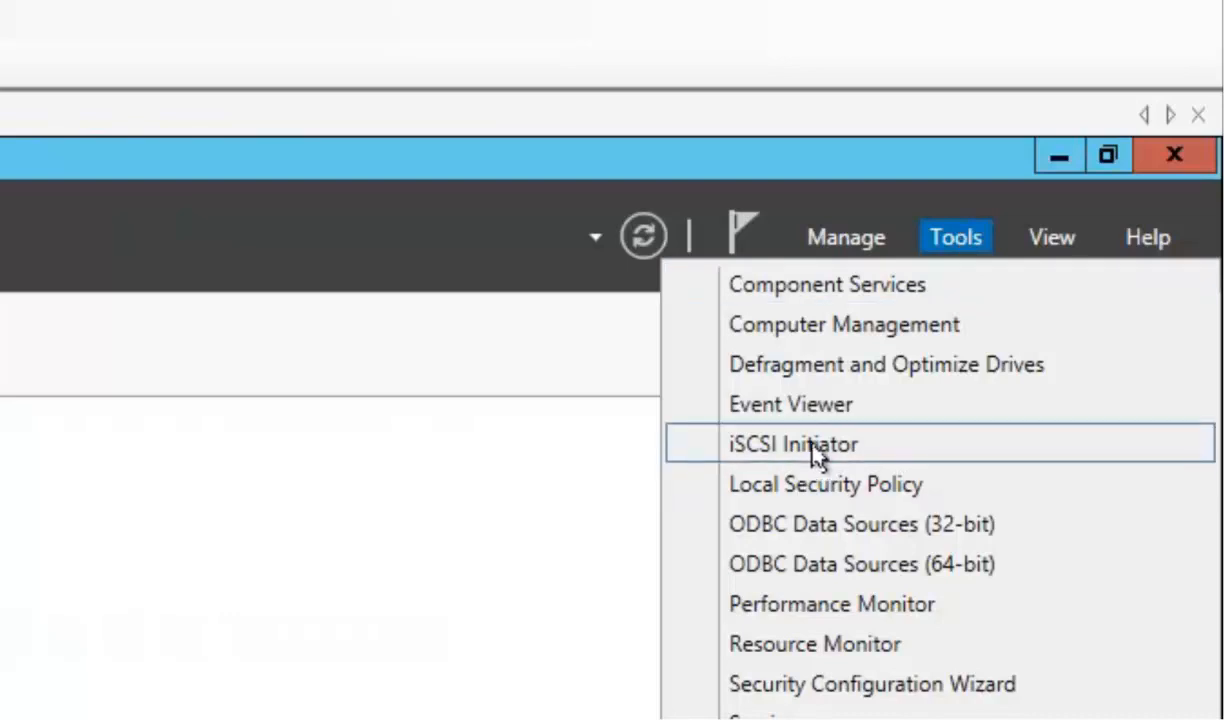
click(903, 447)
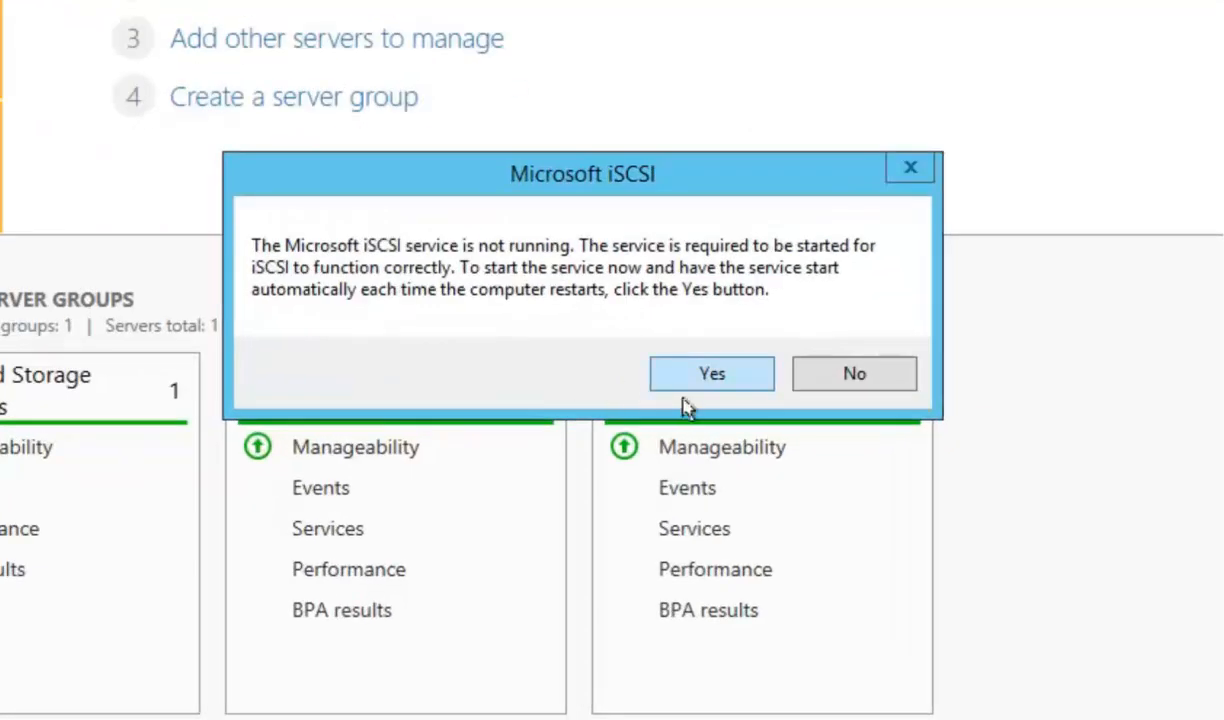
click(735, 375)
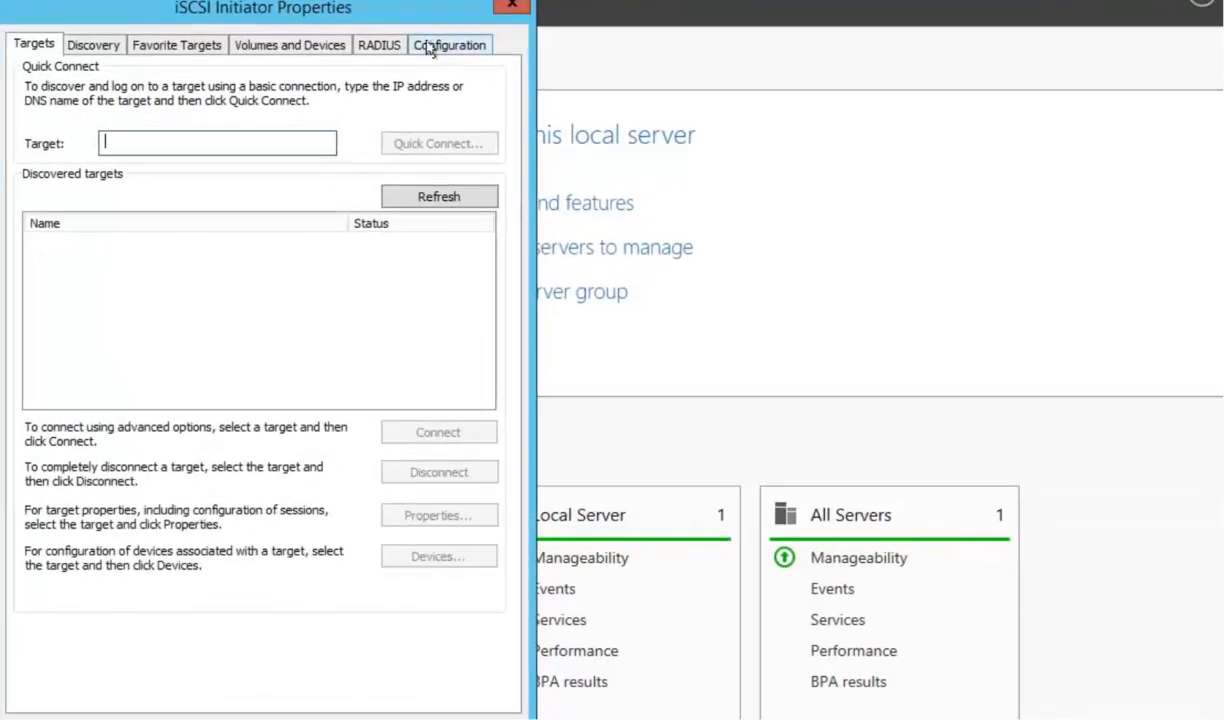
Step: Check the initiator name in the iSCSI Initiator configuration settings and return to the target list
click(443, 46)
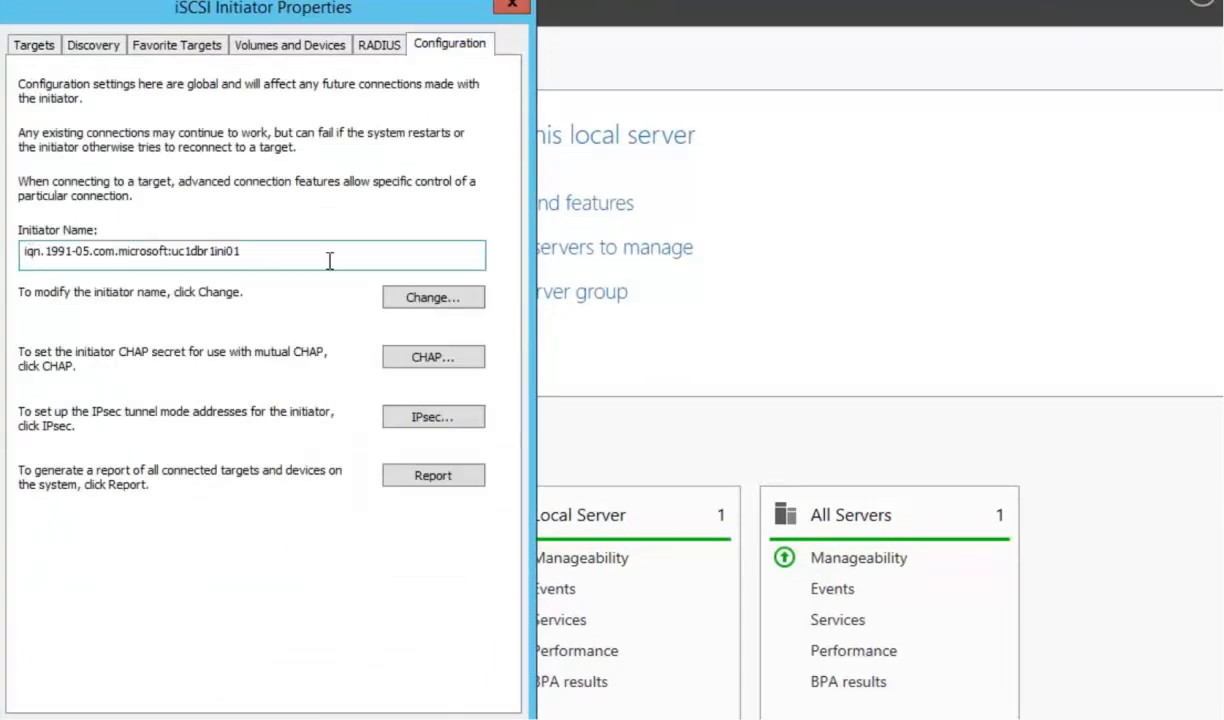
drag(250, 251, 24, 251)
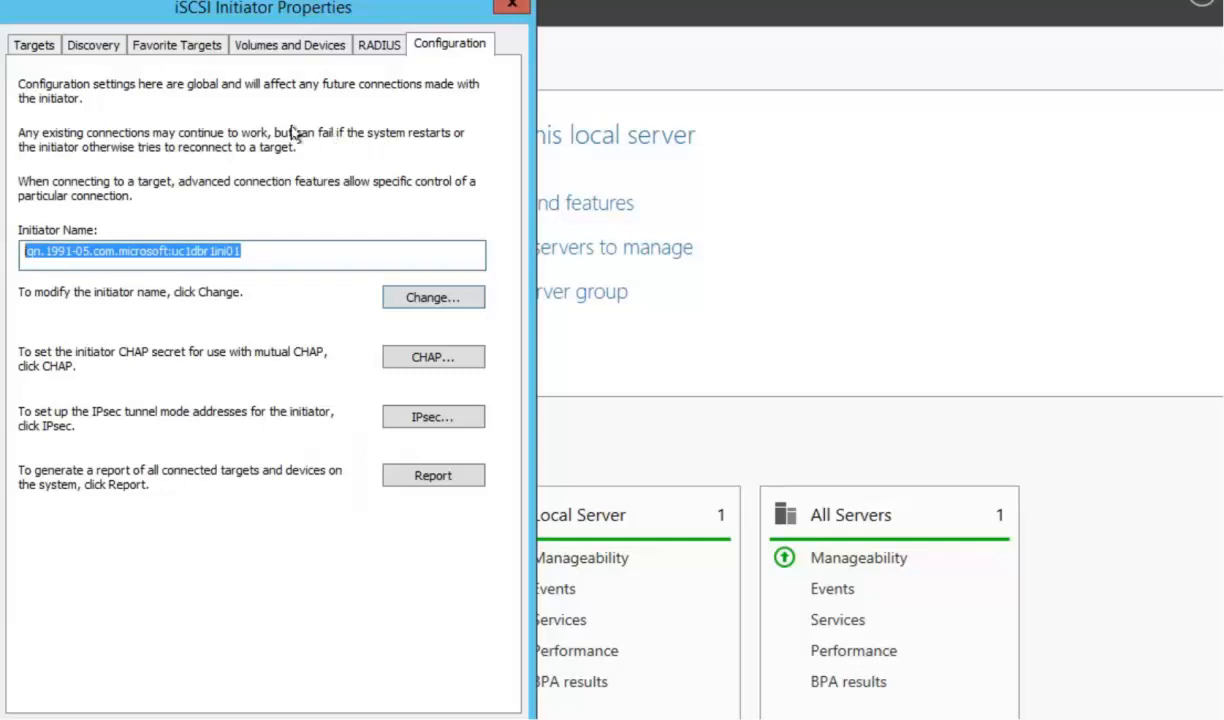
click(30, 45)
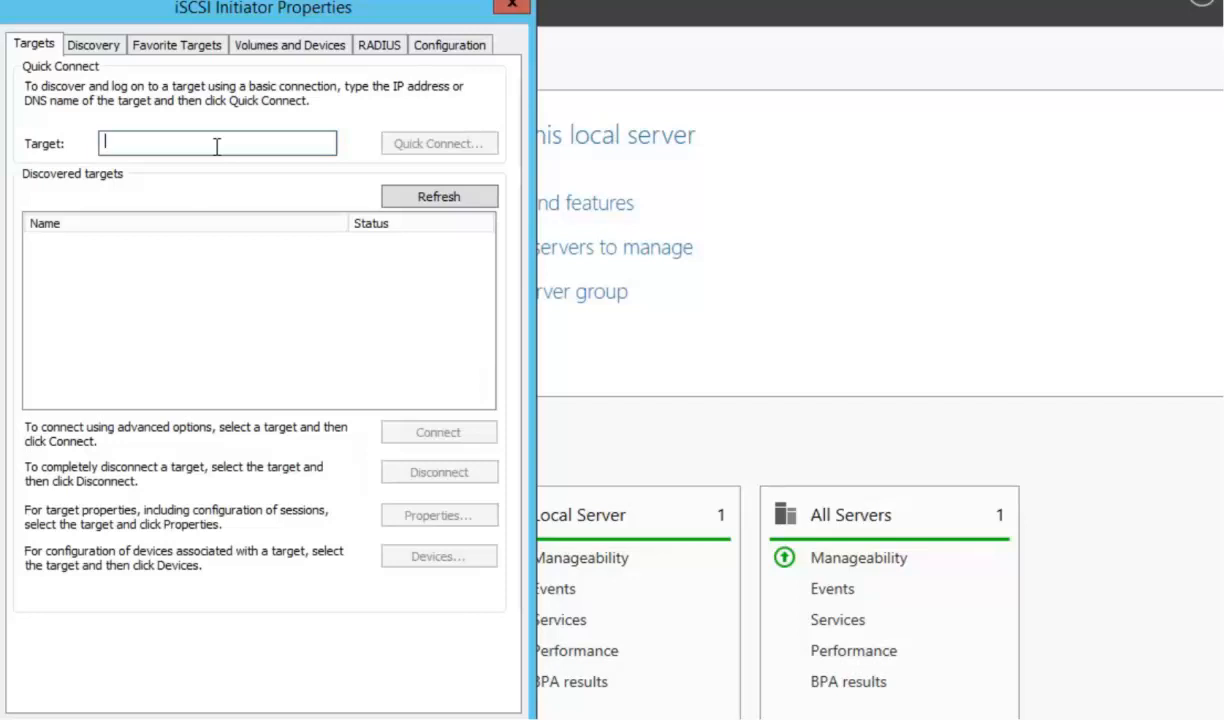
Step: Quick-connect the initiator to the first target server, uc1dbr1targ01, using its IP address
text(10)
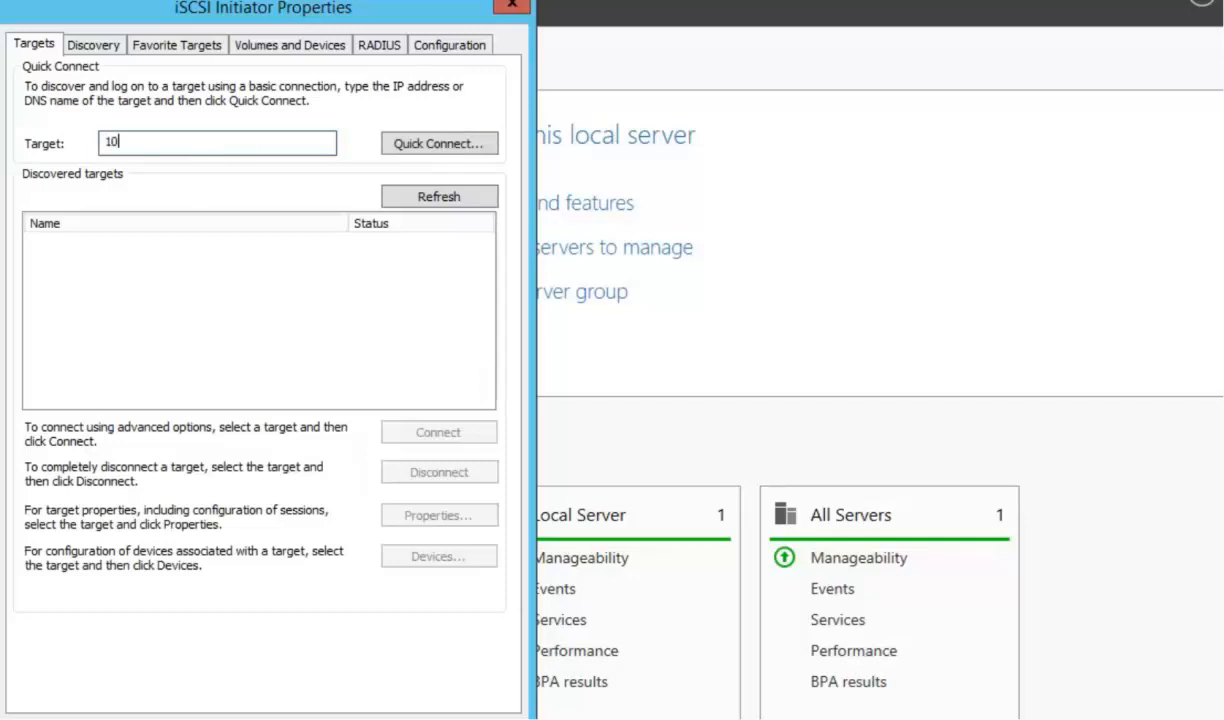
text(.)
click(424, 146)
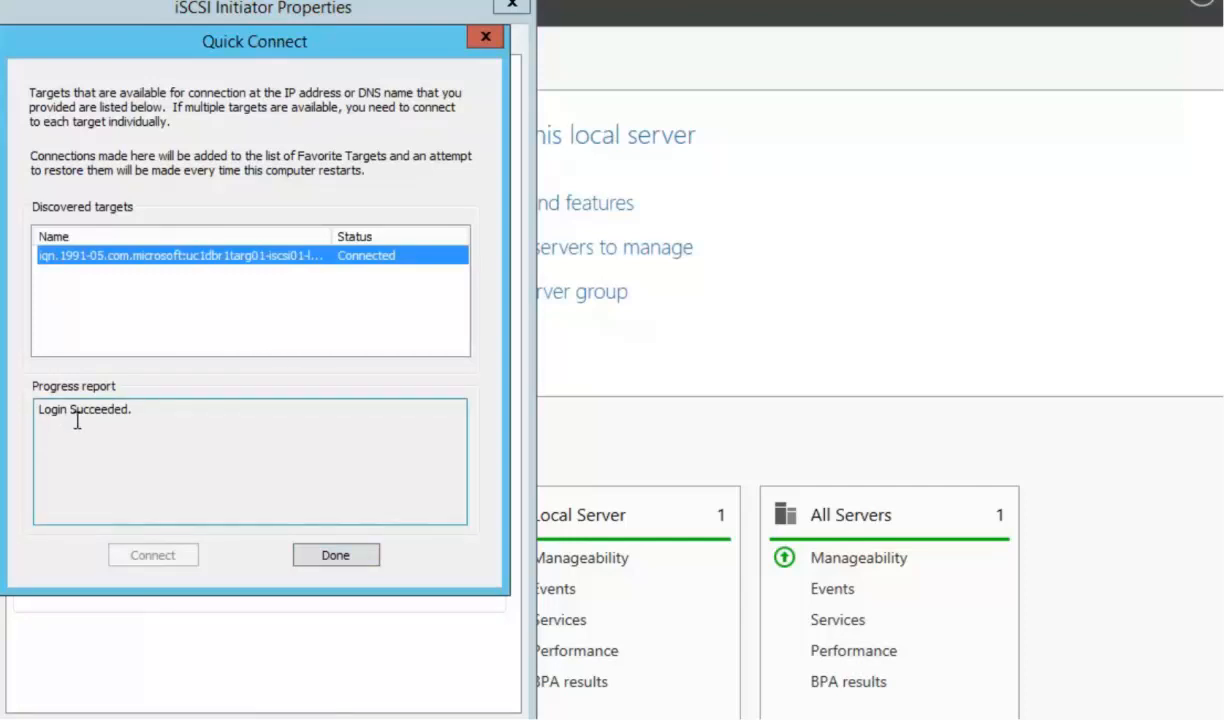
click(340, 560)
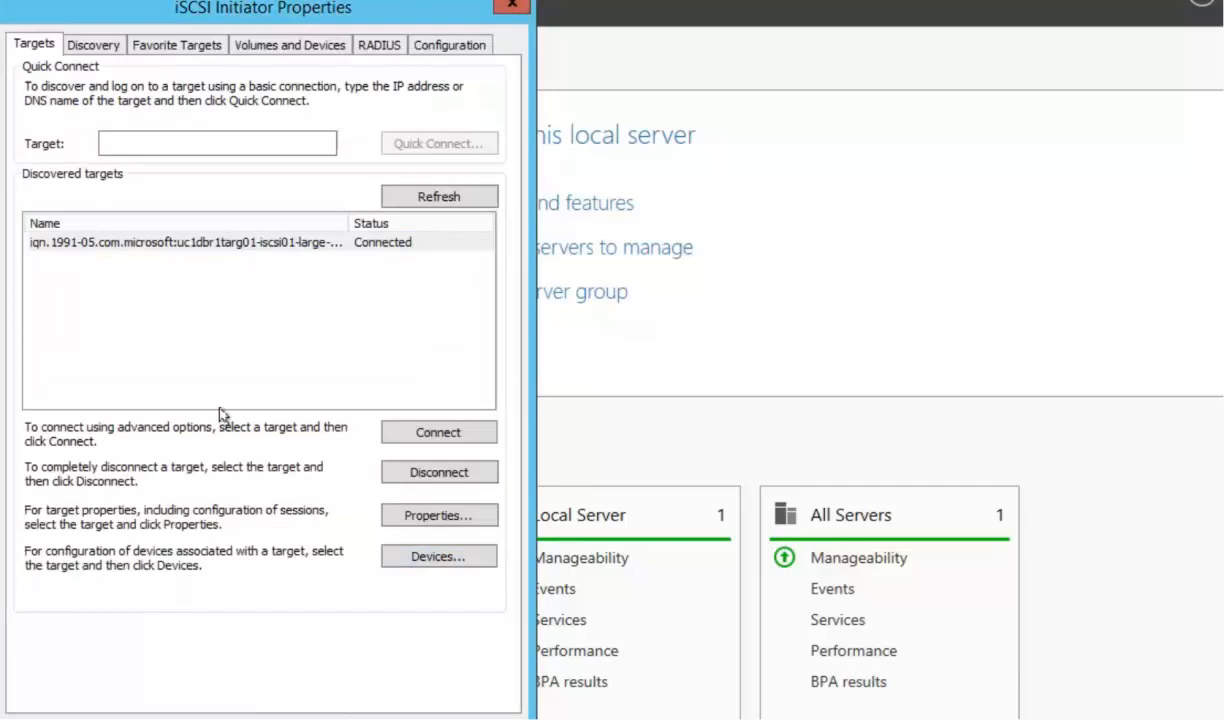
Step: Quick-connect the initiator to the second target server, uc1dbr1targ02, using its IP address
click(162, 146)
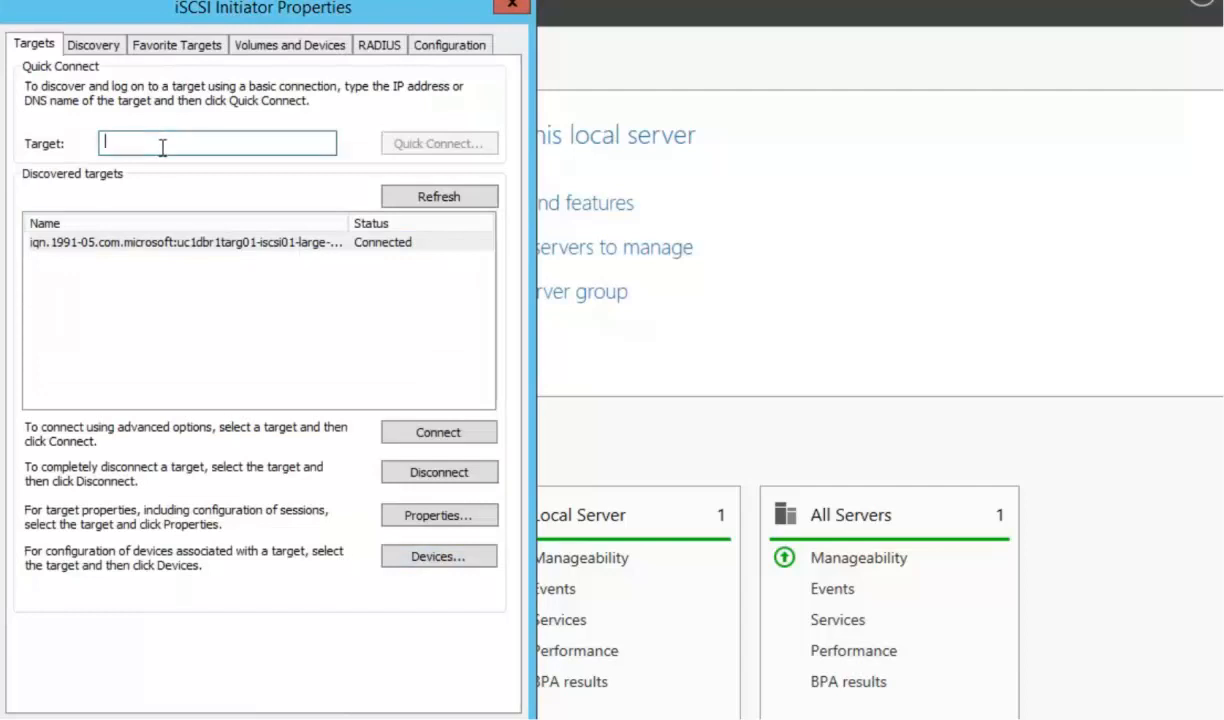
text(10.)
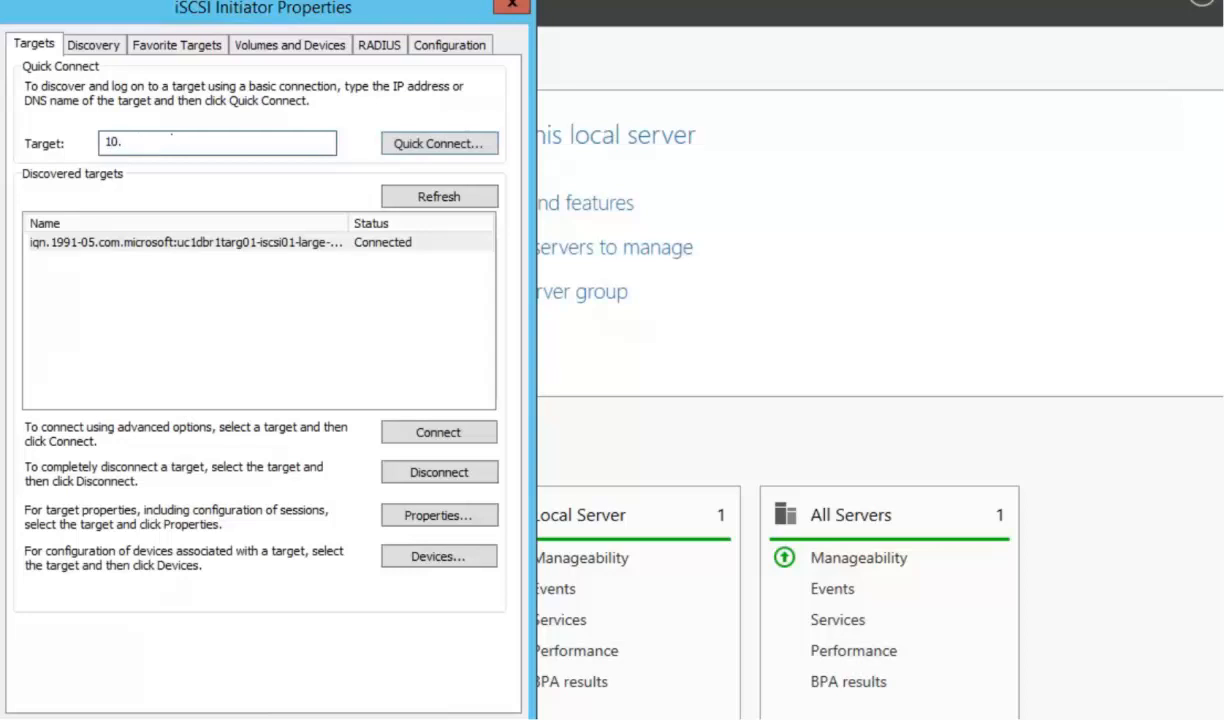
click(392, 147)
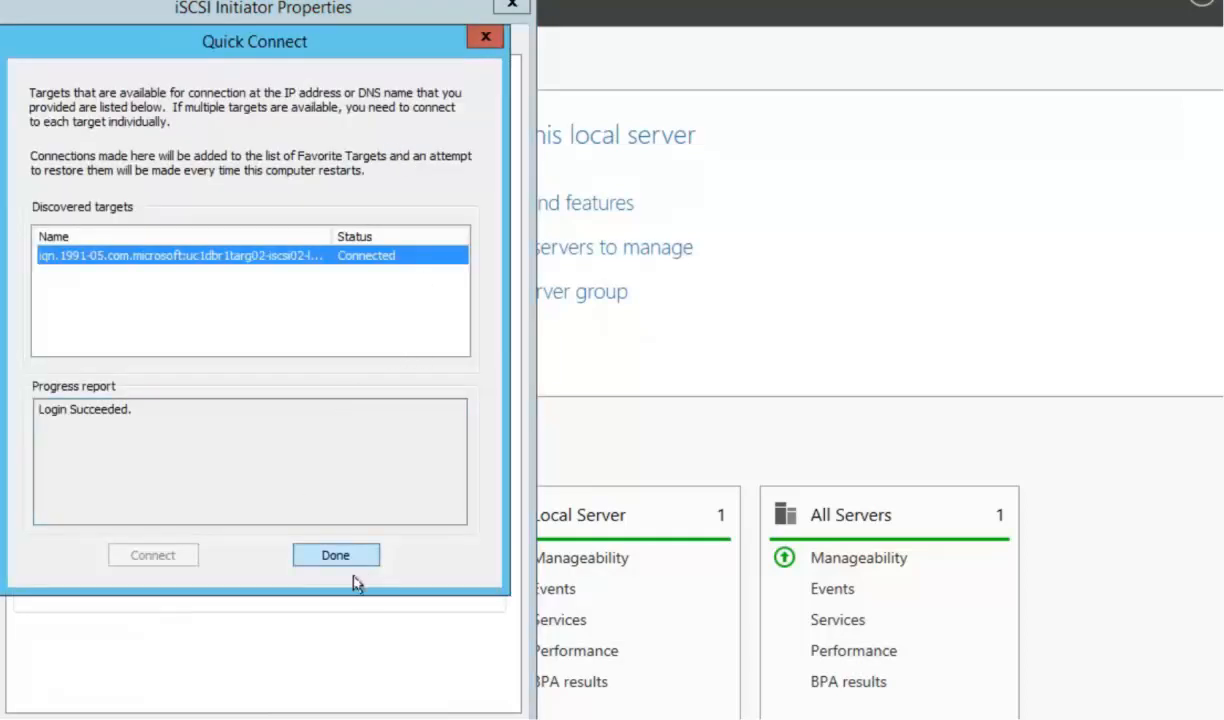
click(336, 556)
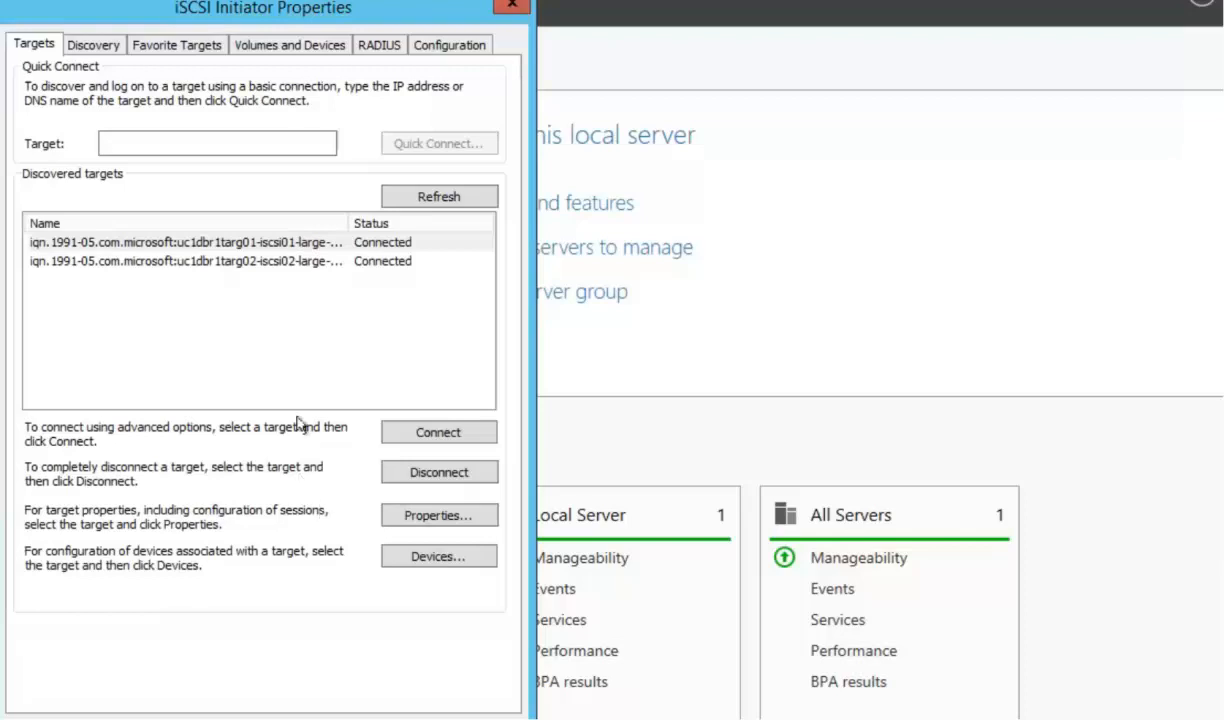
Step: Auto-configure all available iSCSI volumes and devices, and accept the initiator properties
click(311, 50)
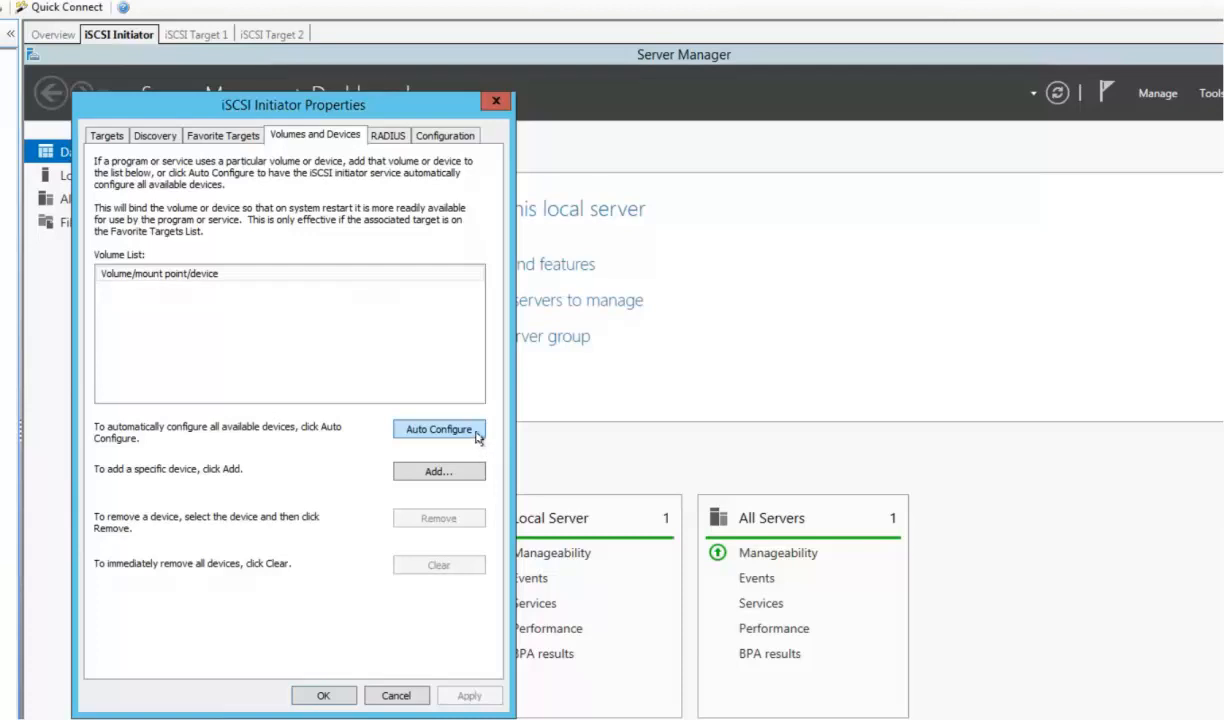
click(477, 431)
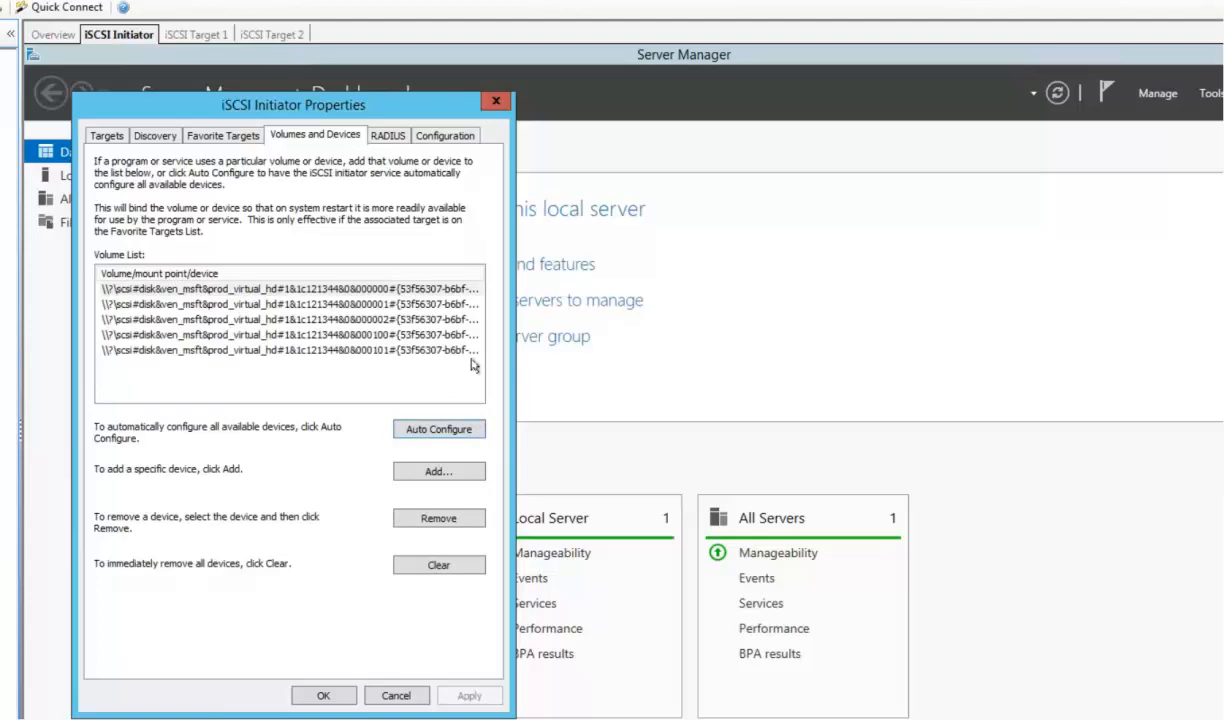
click(325, 695)
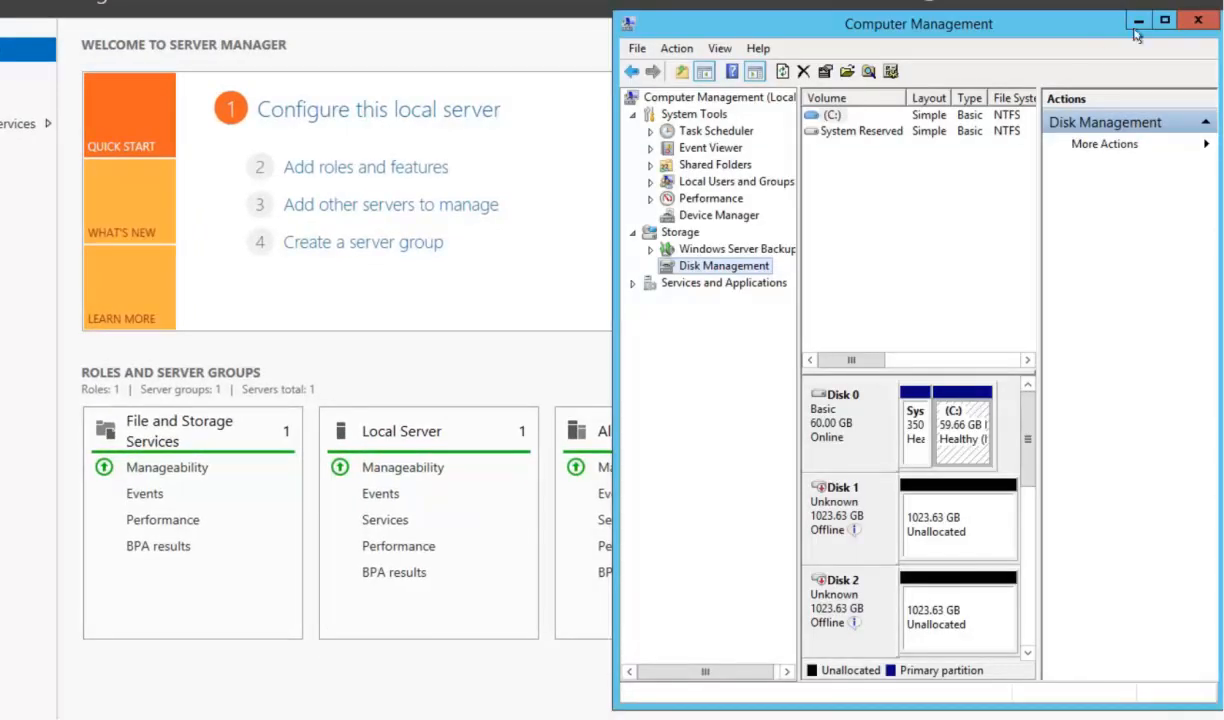
Step: Maximize the Computer Management window and look over the attached disks in Disk Management
click(1165, 20)
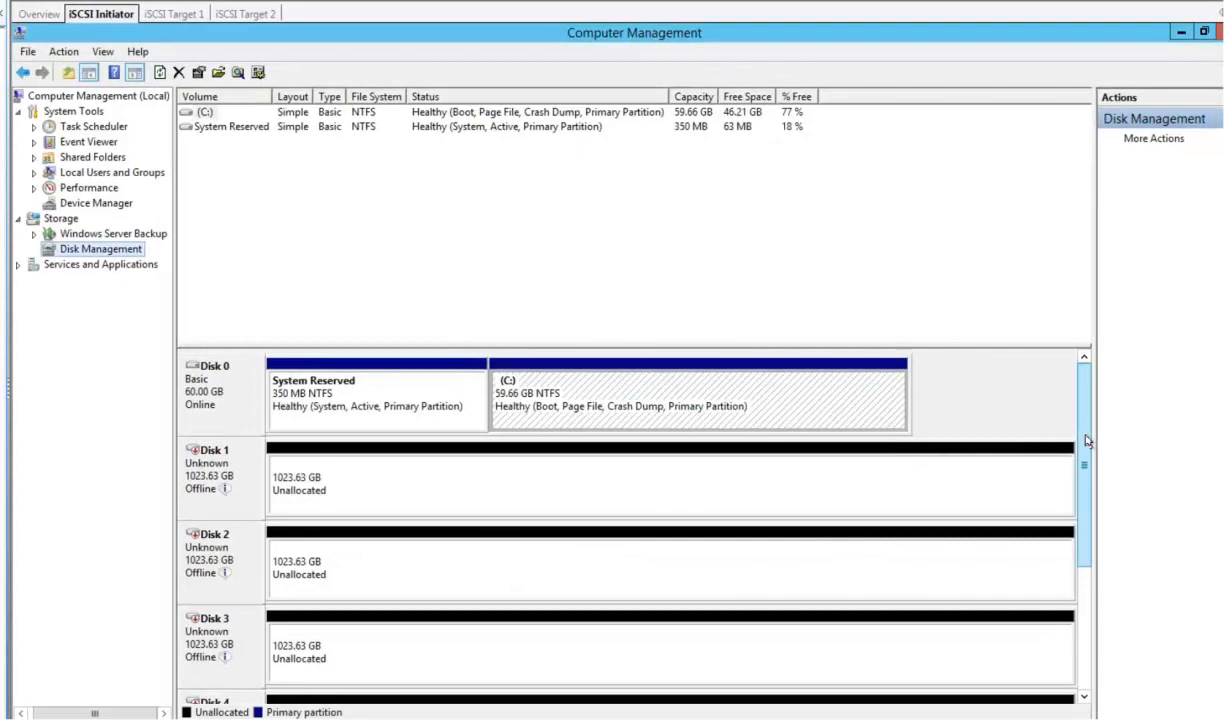
mouse_move(1086, 440)
mouse_down()
mouse_move(1123, 549)
mouse_move(1103, 428)
mouse_up()
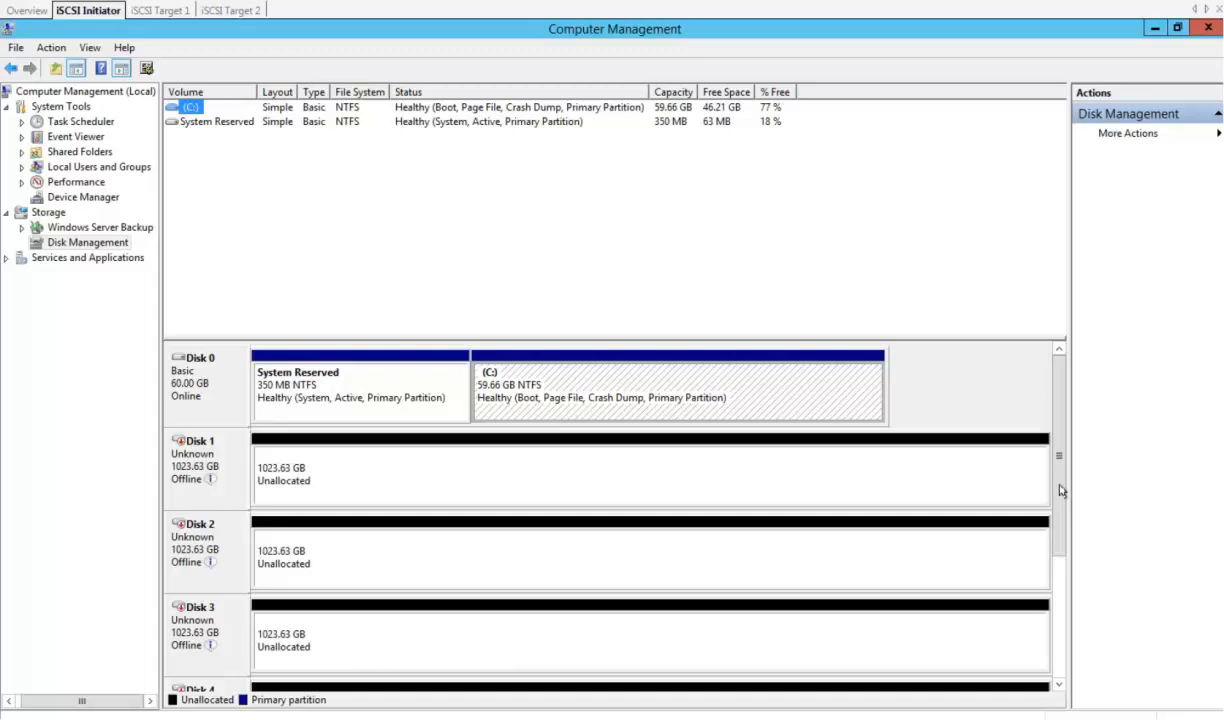
drag(1062, 494, 1055, 455)
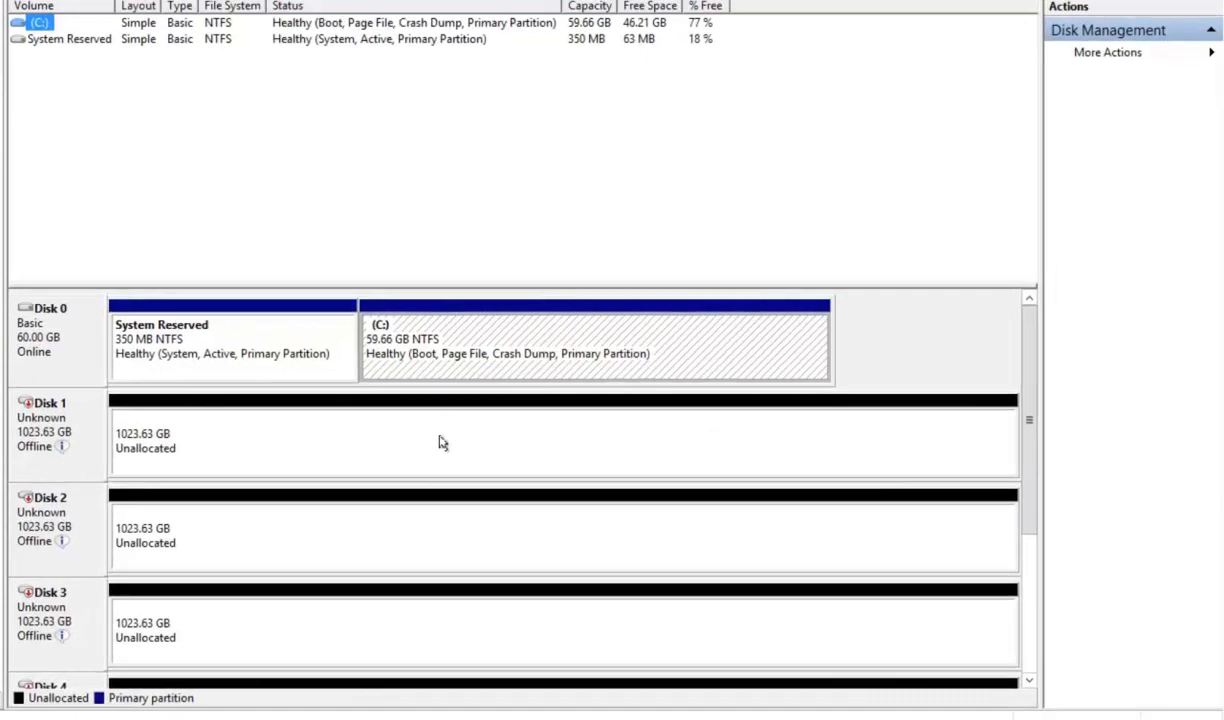
Step: Bring Disk 1 online and initialize it with the MBR (Master Boot Record) partition style
right_click(542, 474)
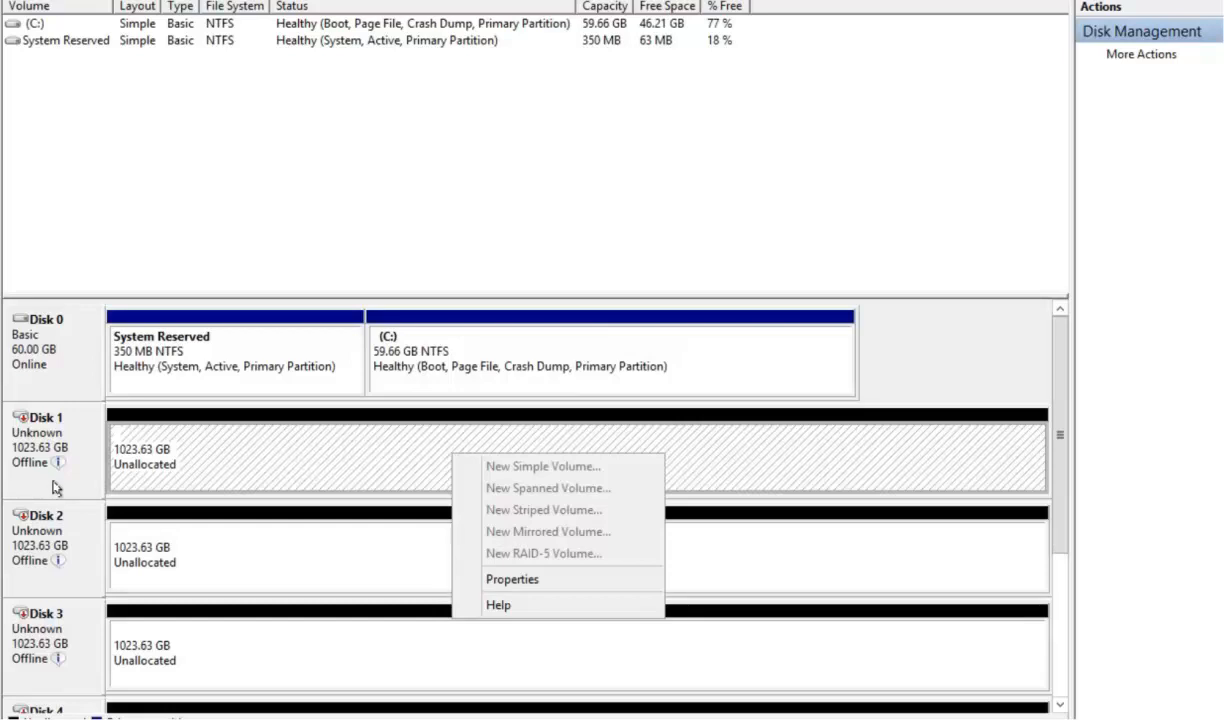
click(57, 488)
right_click(55, 488)
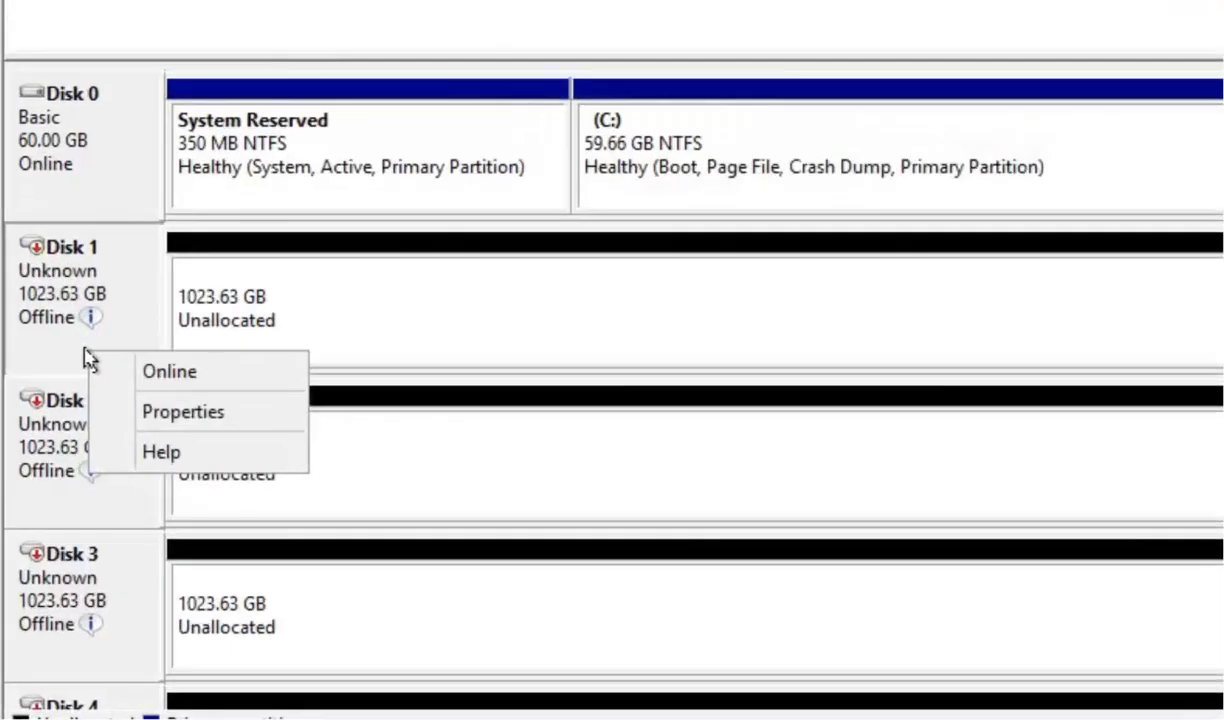
click(183, 373)
mouse_move(122, 490)
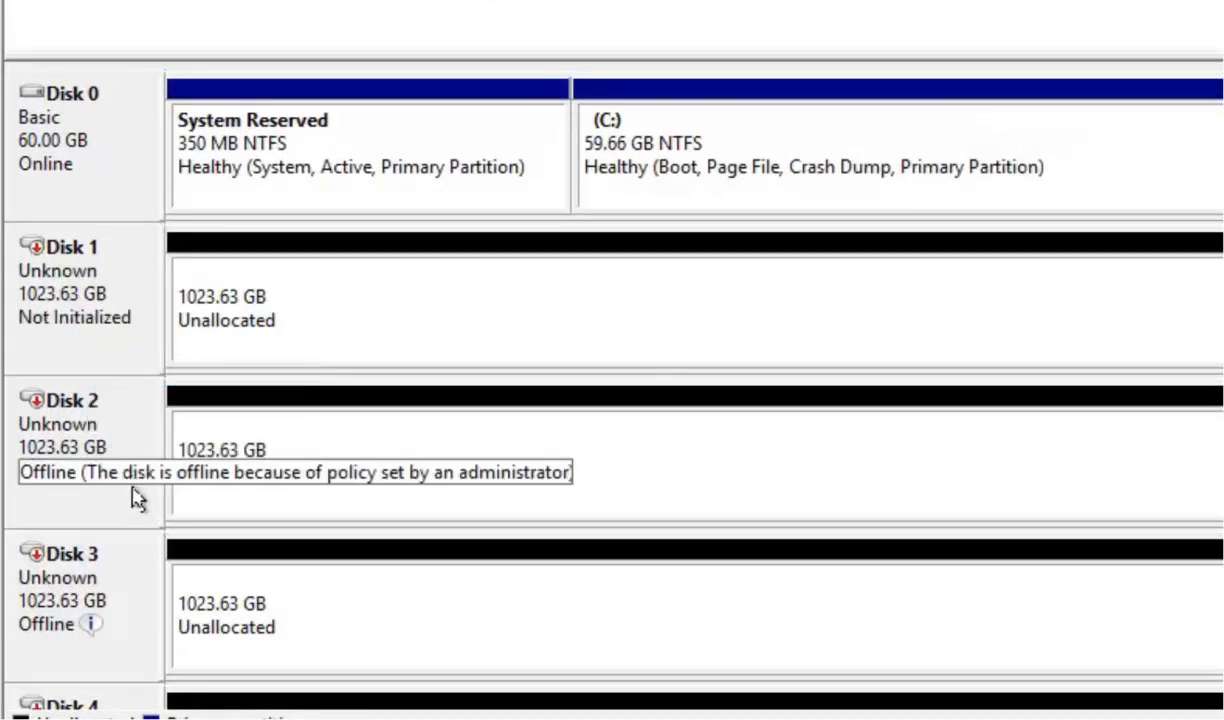
right_click(118, 348)
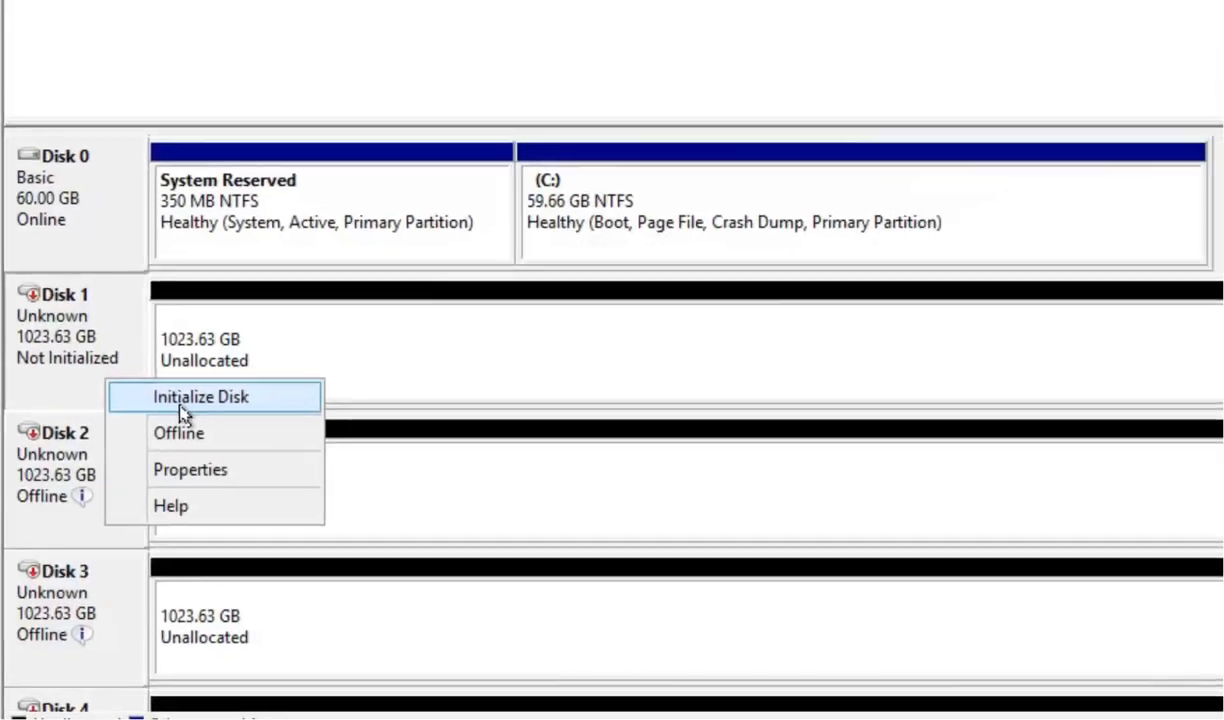
click(183, 397)
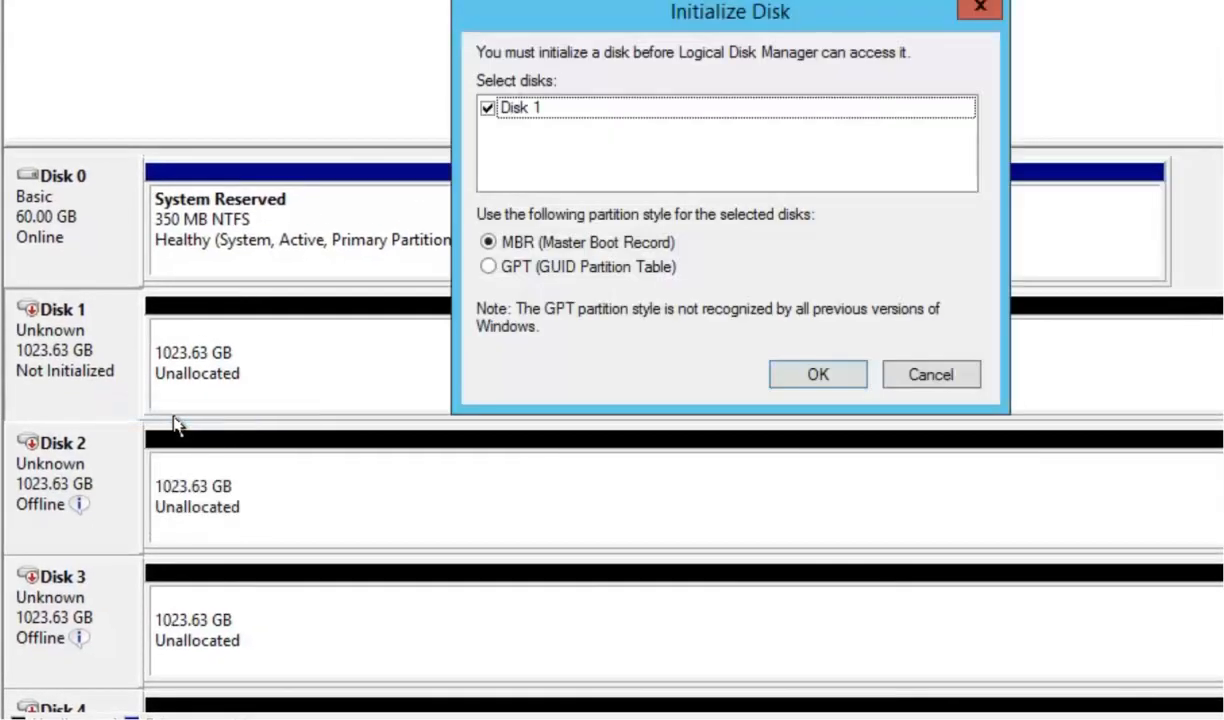
click(822, 373)
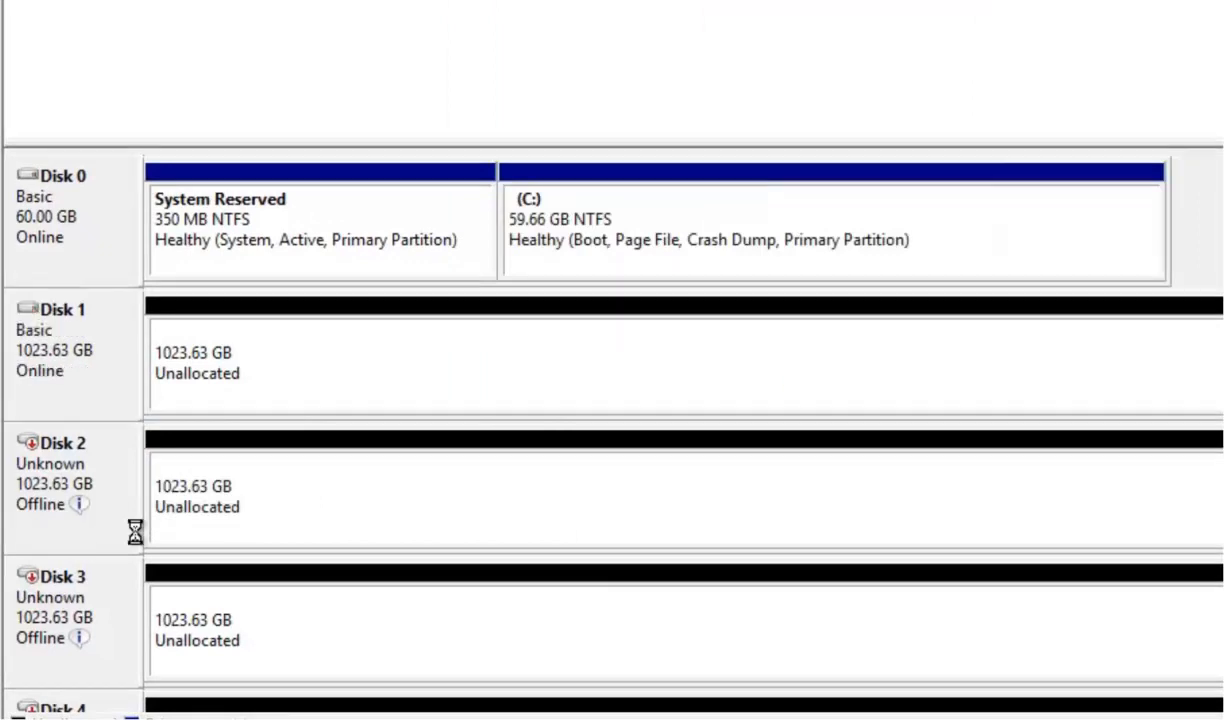
Step: Bring Disks 2, 3, 4 and 5 online
right_click(118, 542)
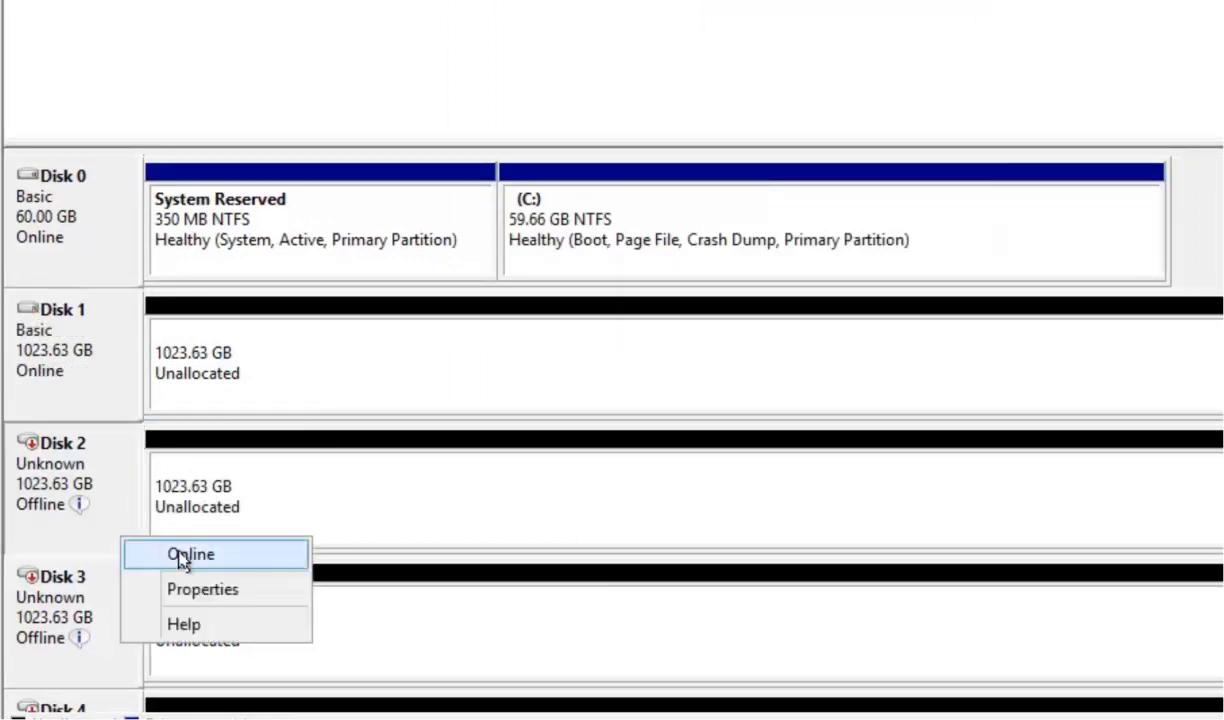
click(172, 555)
right_click(104, 662)
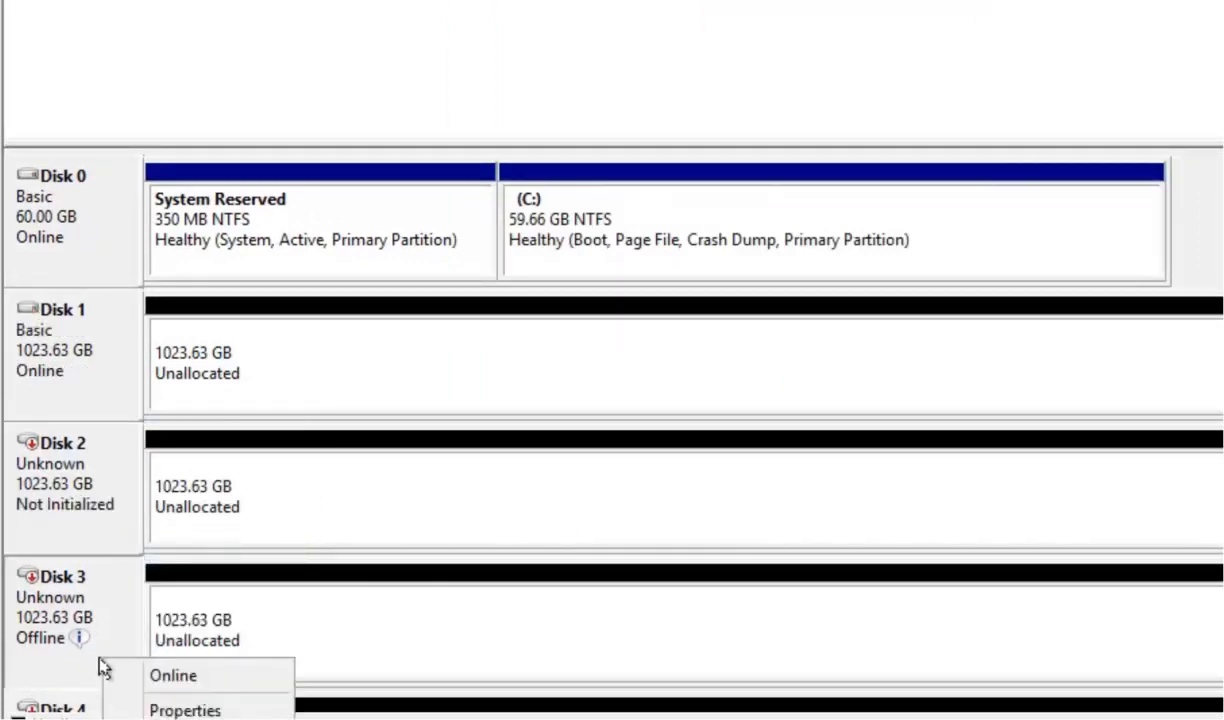
click(112, 674)
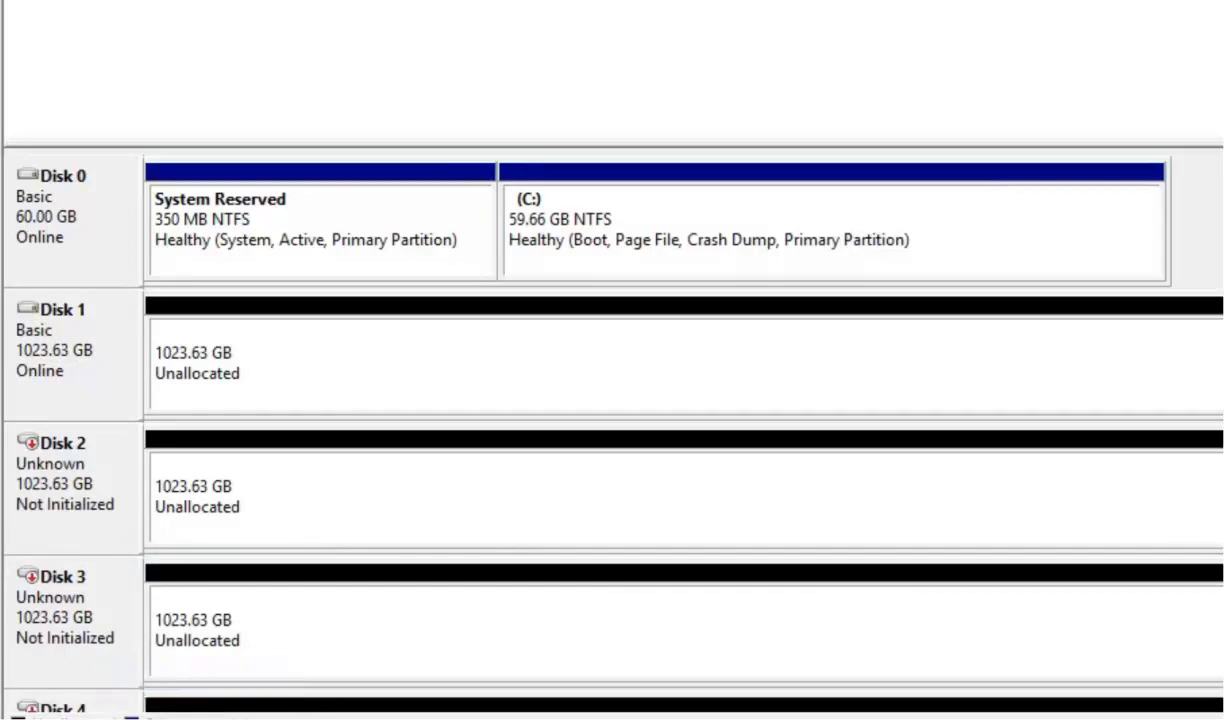
scroll(120, 545, down, 2)
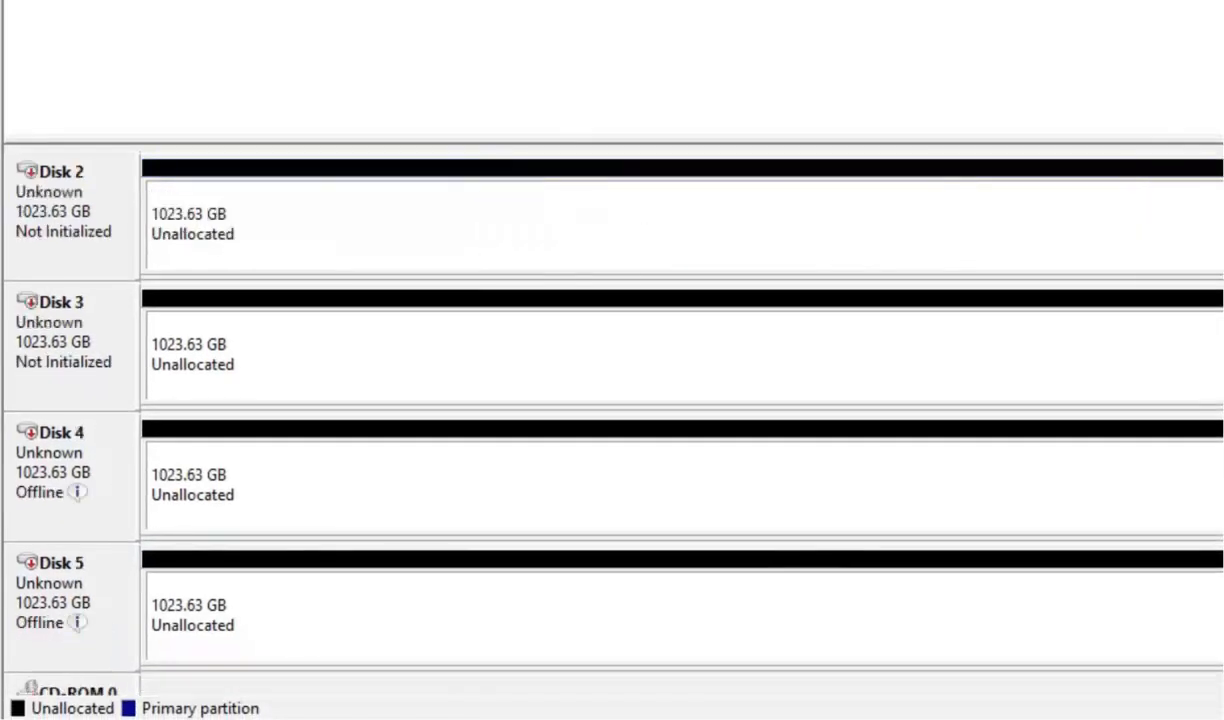
right_click(107, 521)
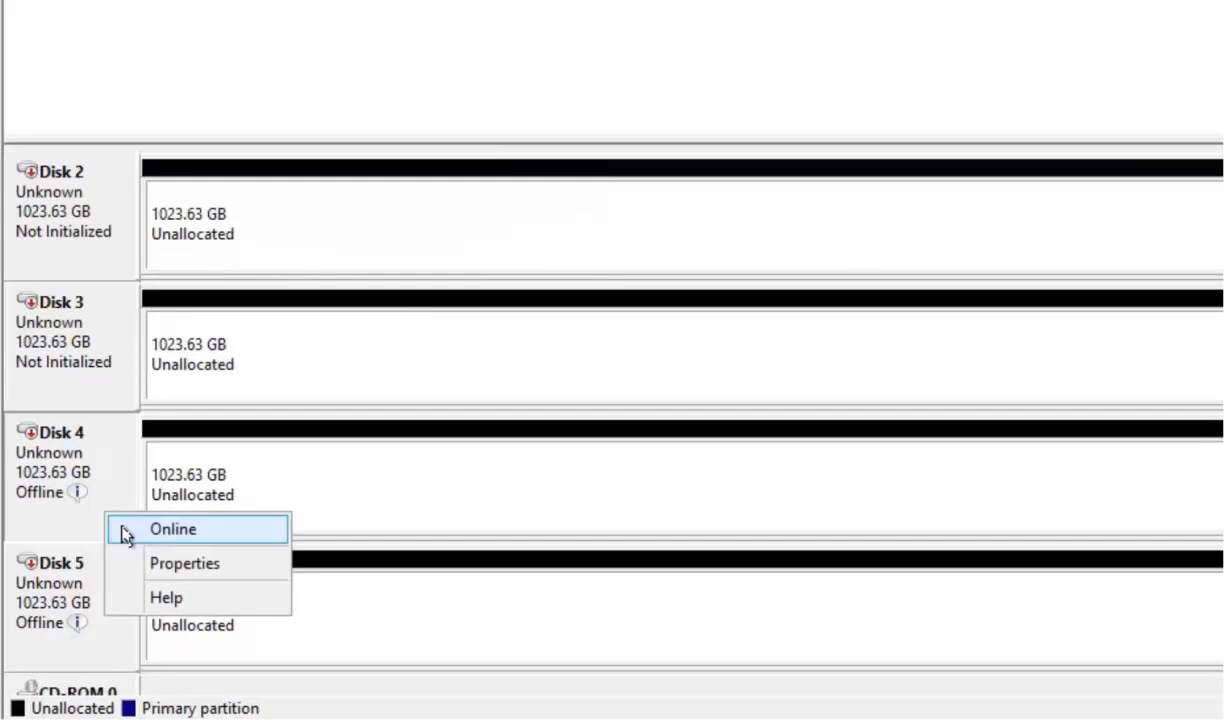
click(120, 530)
right_click(117, 641)
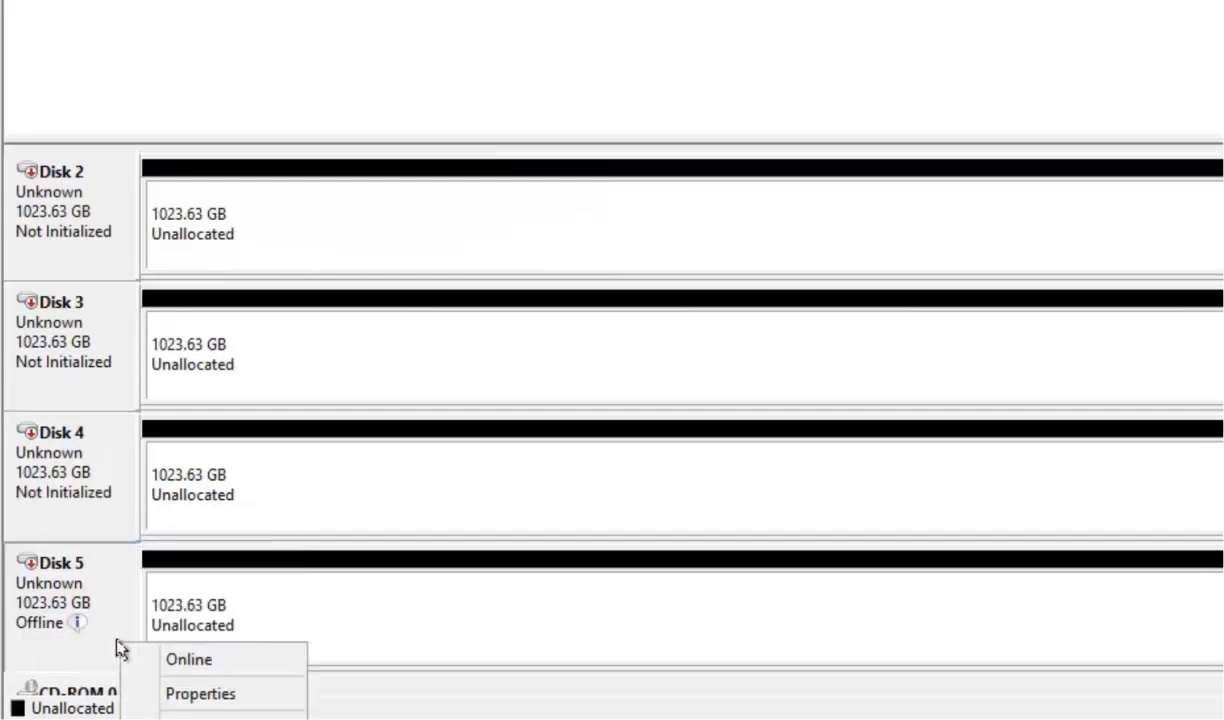
click(184, 660)
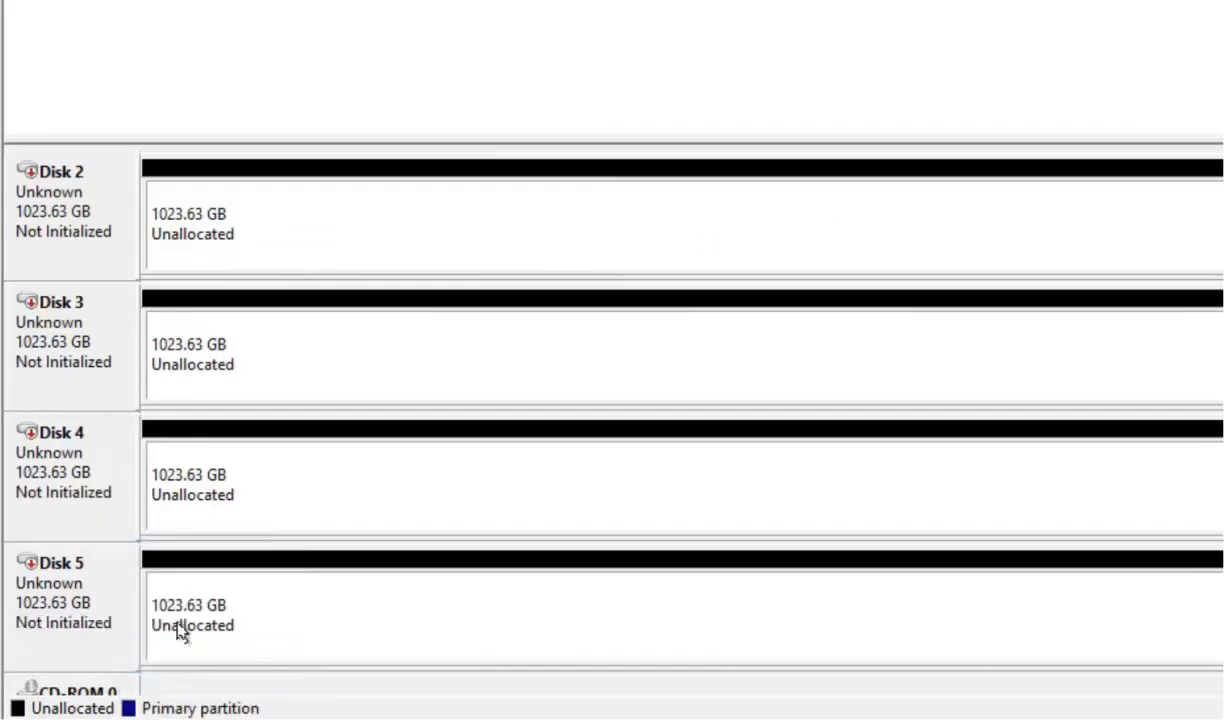
Step: Initialize Disks 2, 3, 4 and 5 with the MBR (Master Boot Record) partition style
right_click(115, 614)
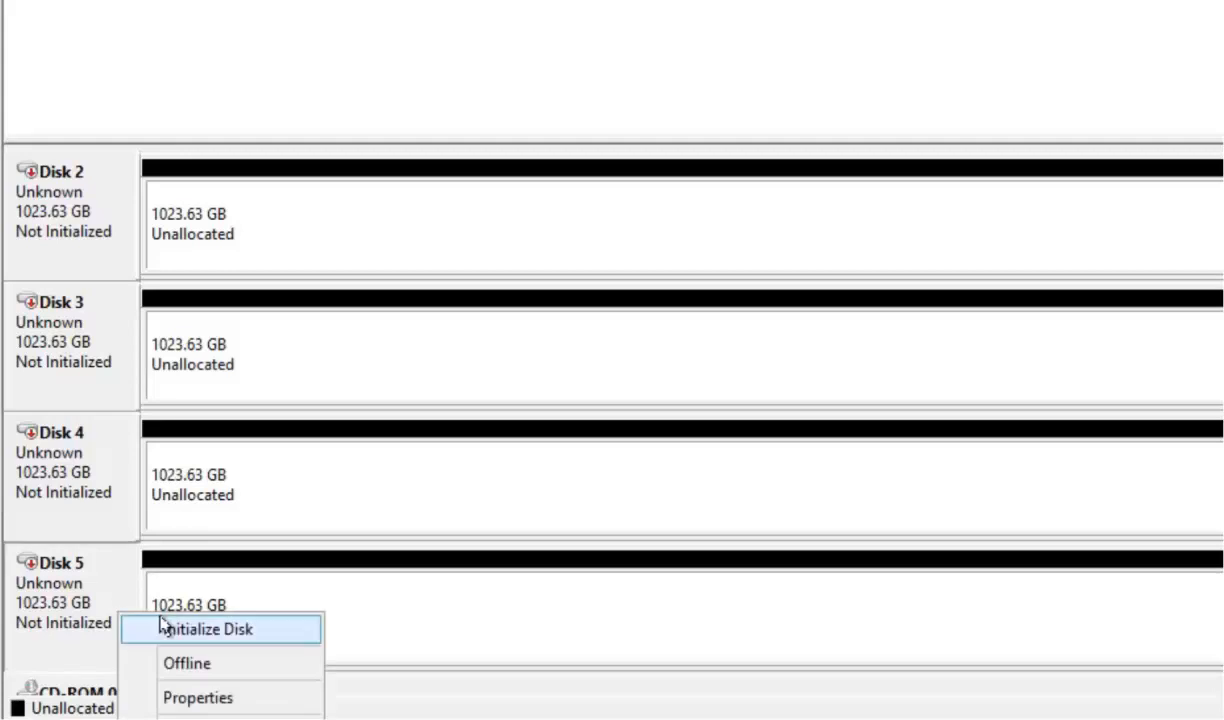
click(217, 629)
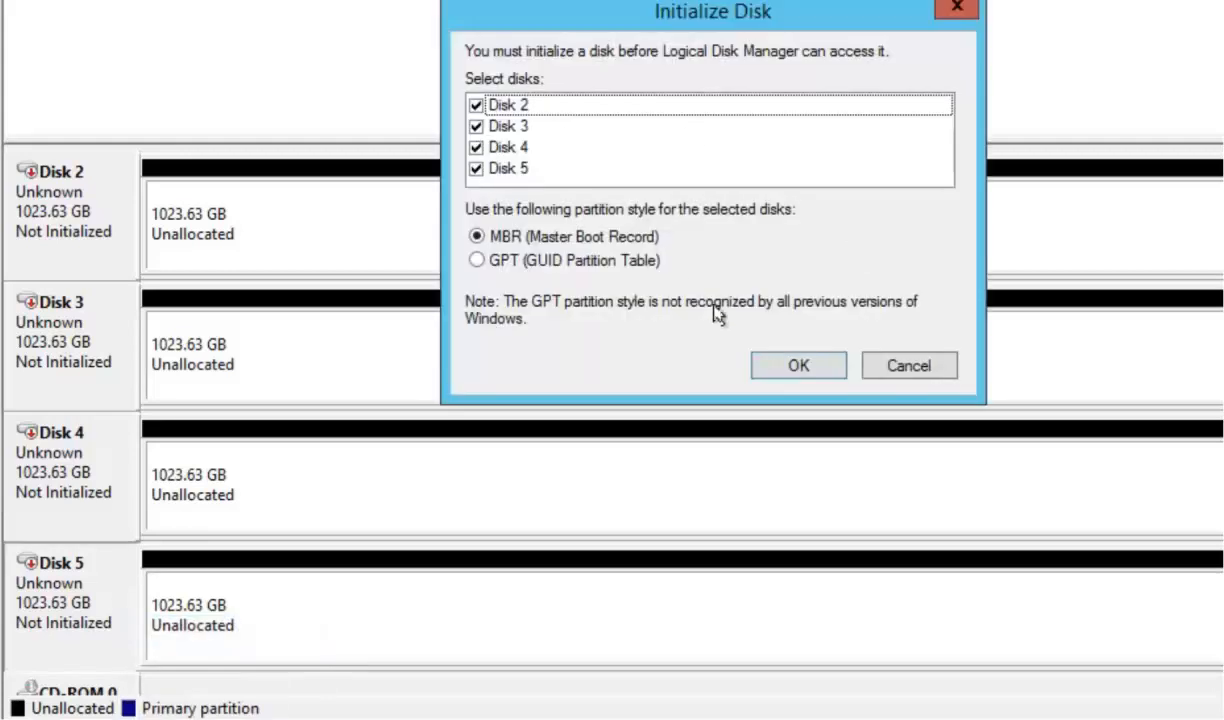
click(798, 366)
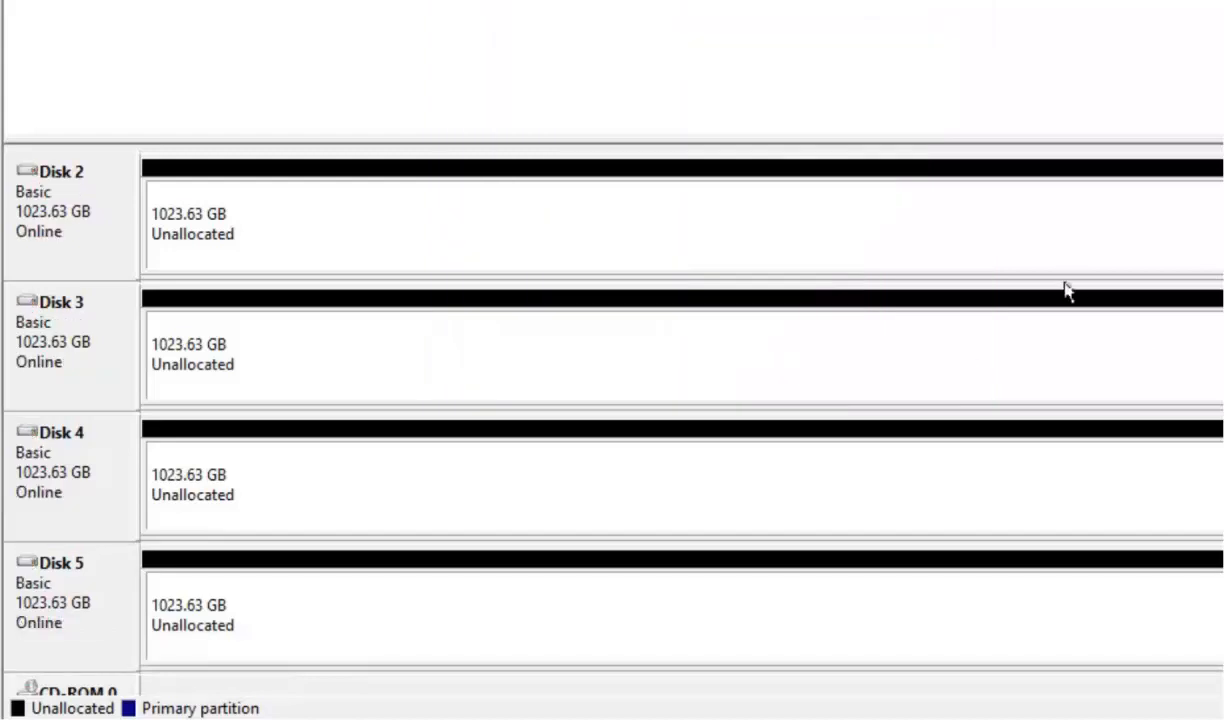
Step: Start a new simple volume on Disk 1 using the full 1048197 MB and assign it drive letter Y
scroll(680, 400, up, 1)
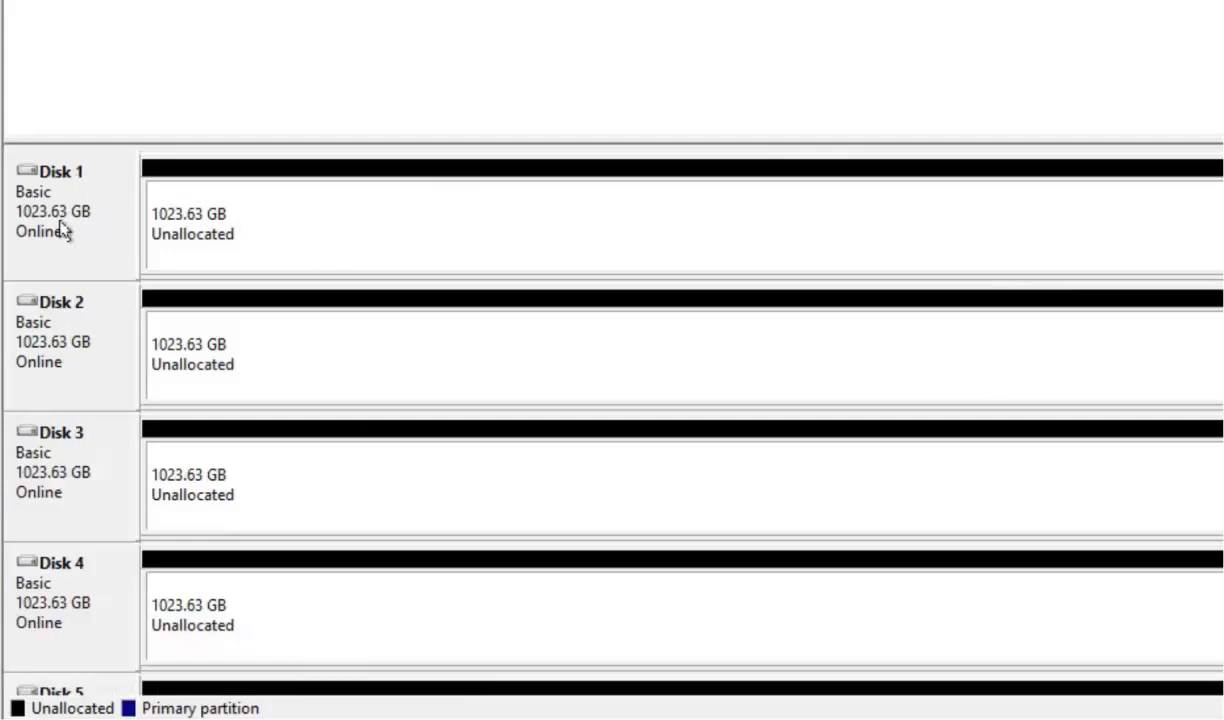
right_click(524, 233)
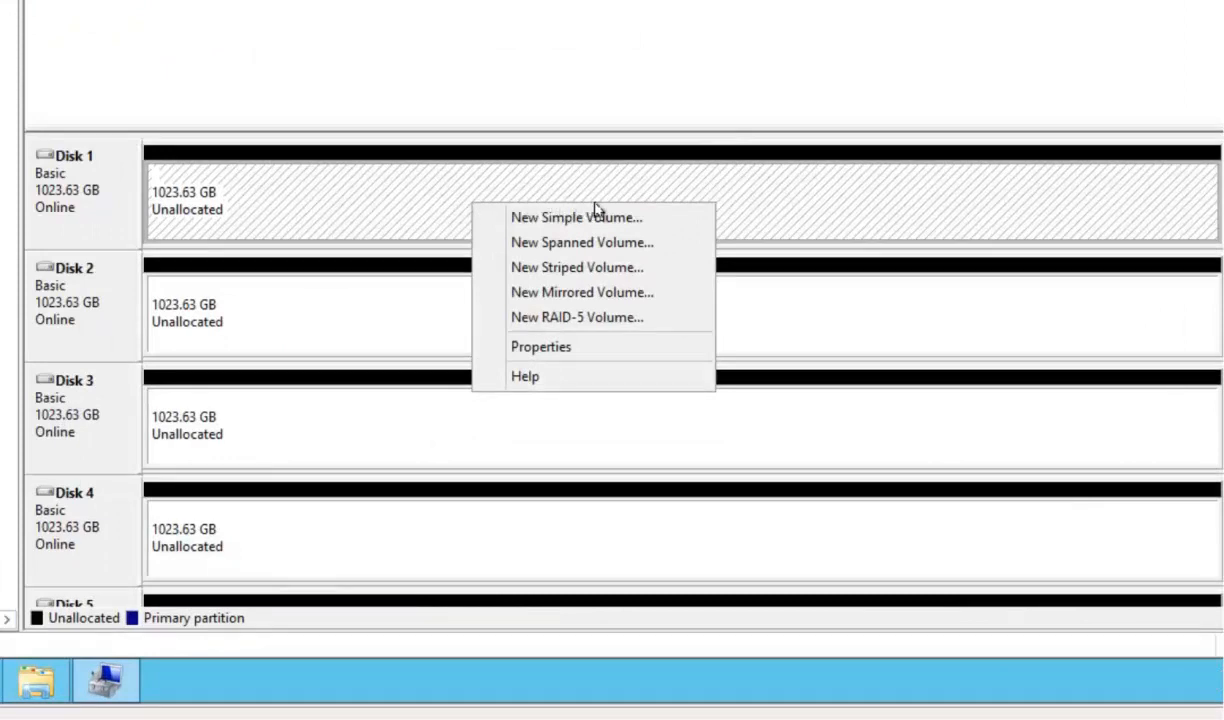
click(660, 219)
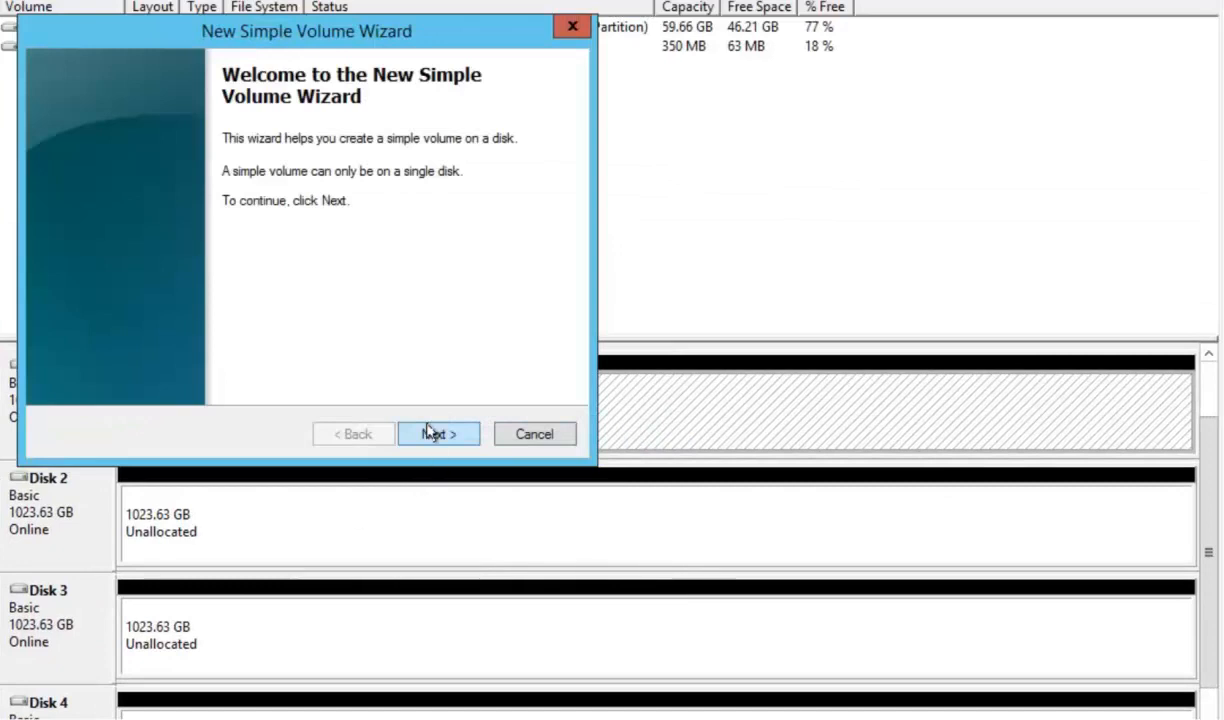
click(445, 441)
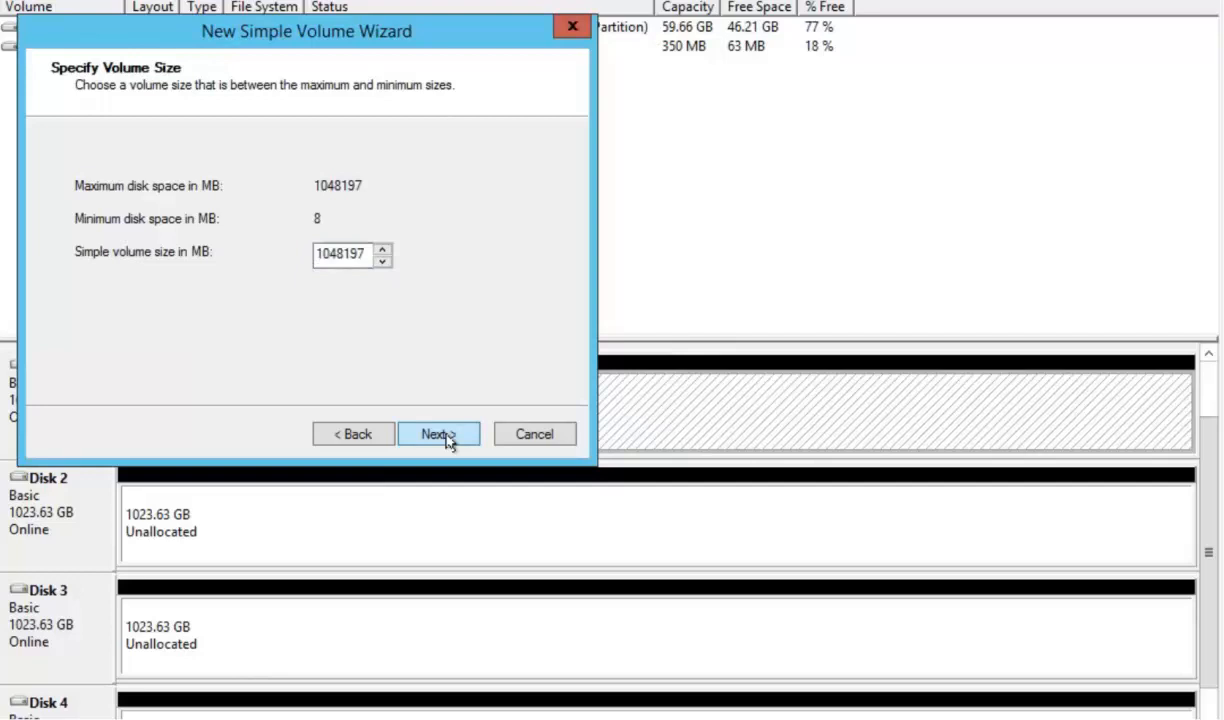
click(445, 437)
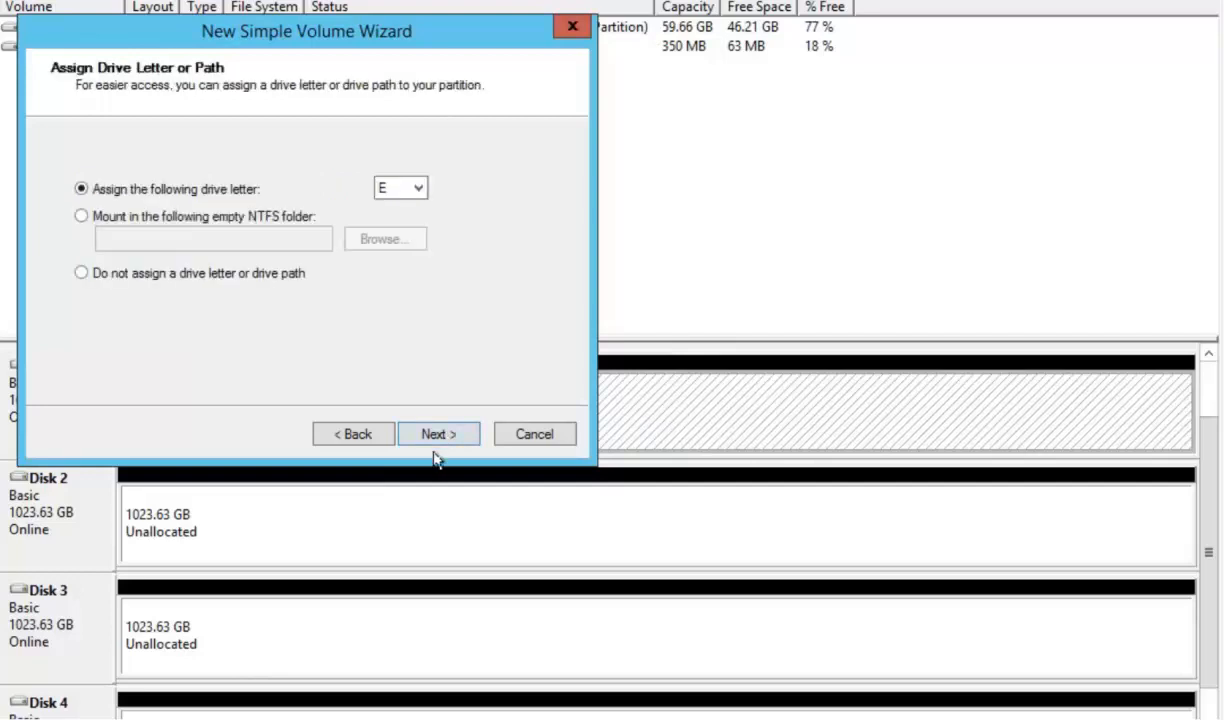
click(418, 188)
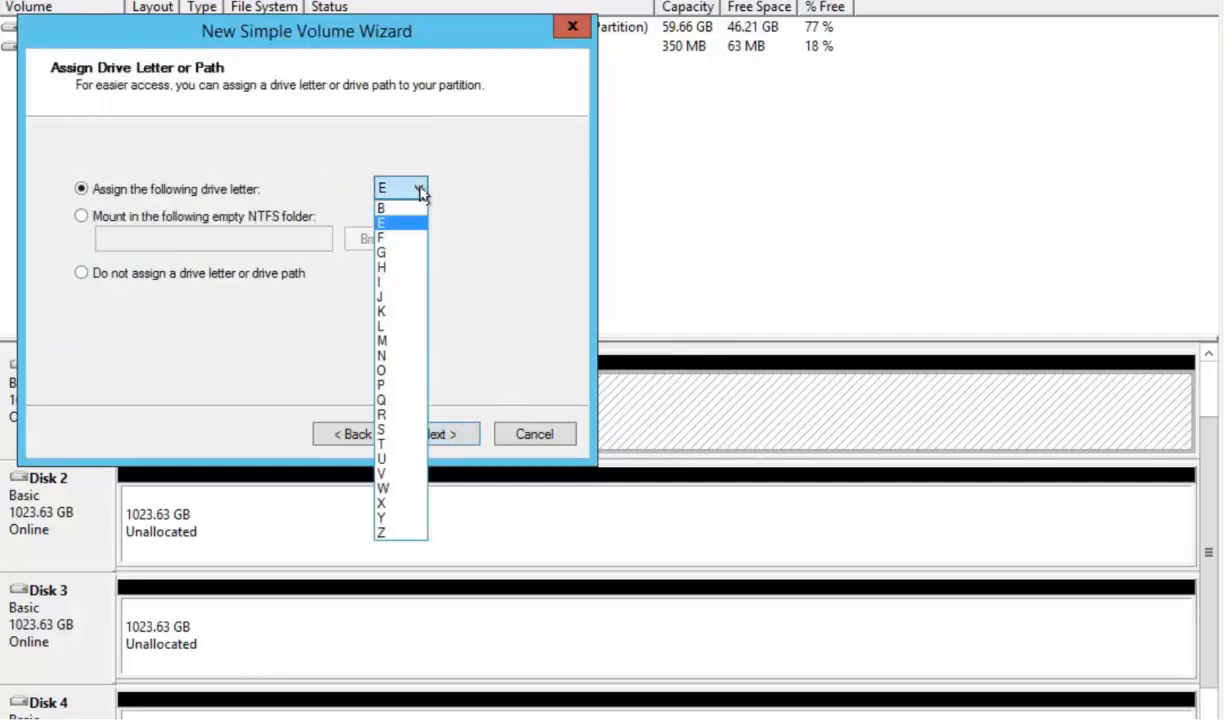
click(412, 519)
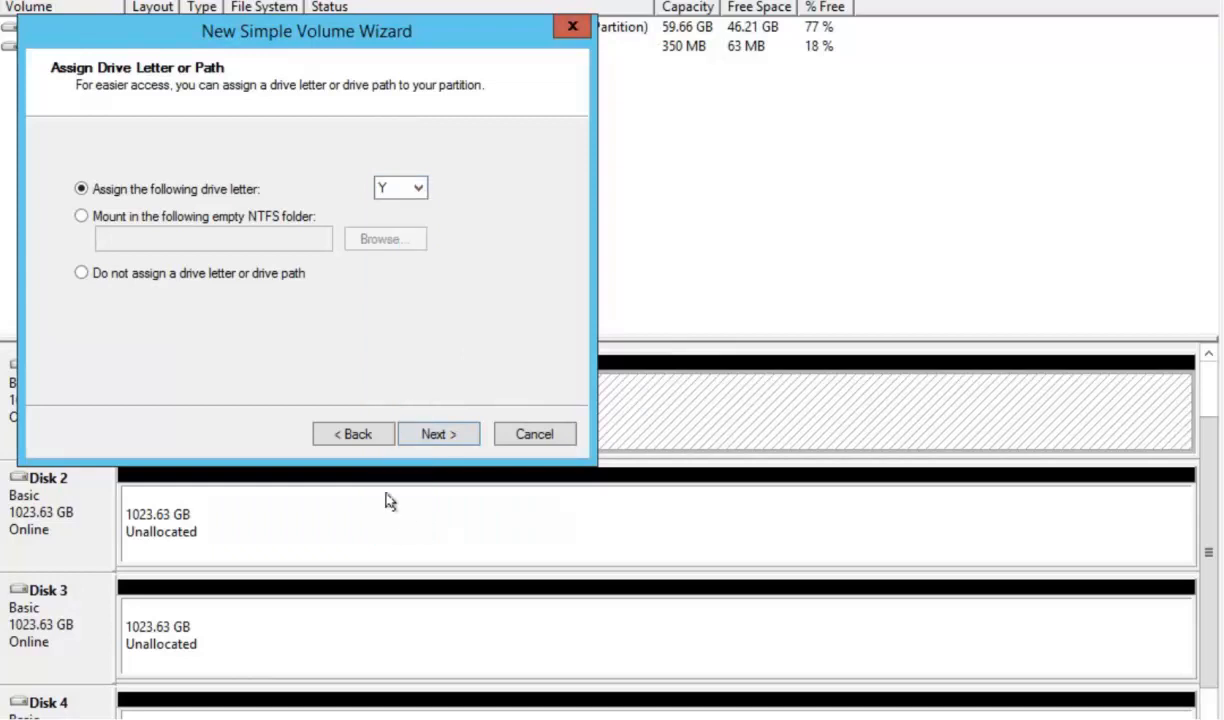
click(437, 436)
Step: Label the new volume LargeDrive, keep NTFS with default allocation unit size and quick format, and create it
click(400, 299)
key(ctrl+a)
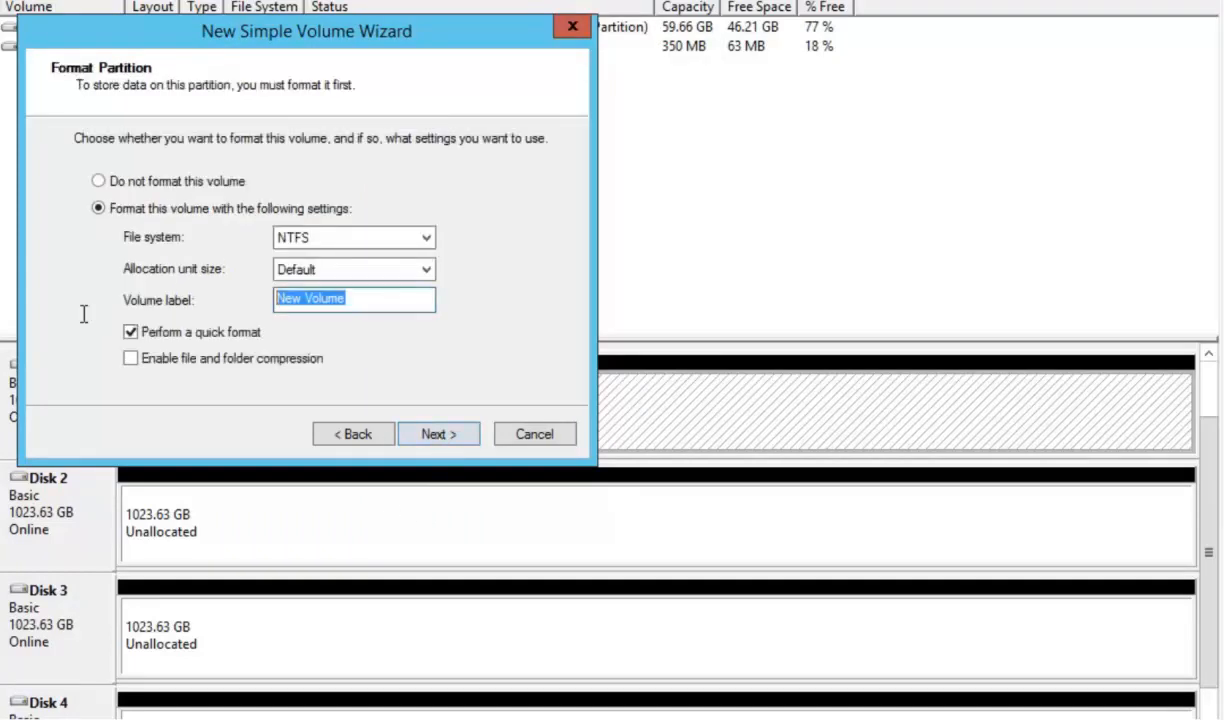
text(LargeDrive)
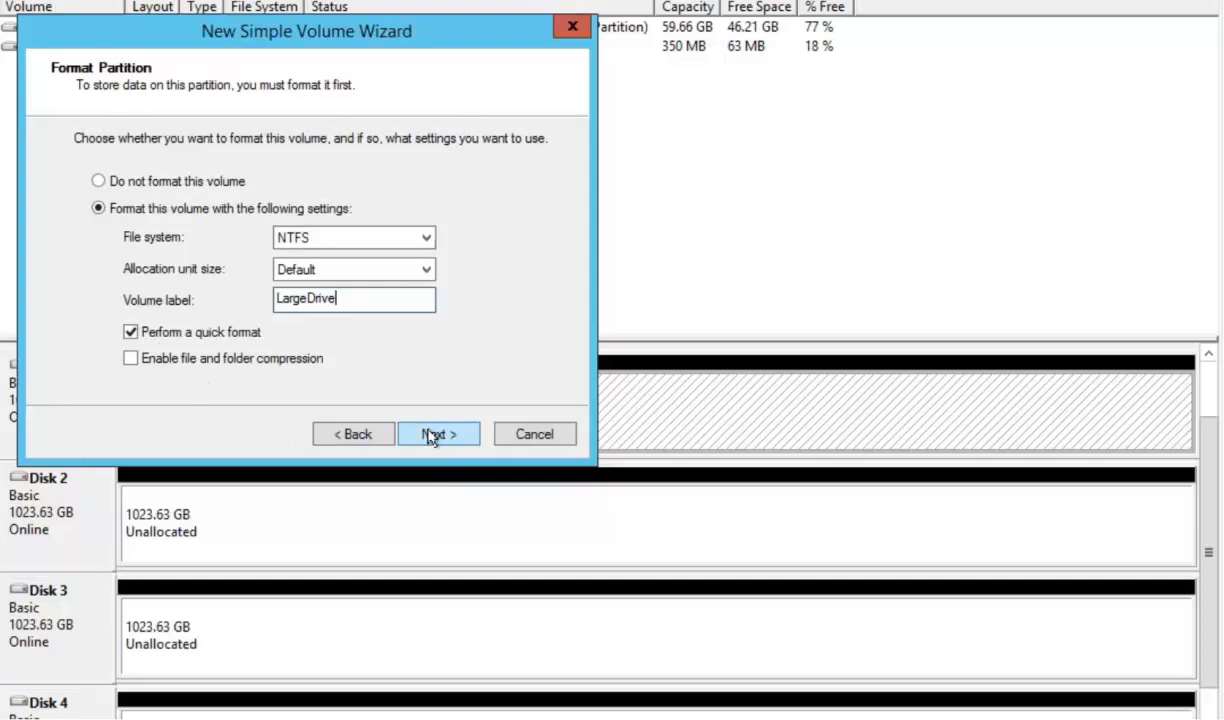
click(426, 239)
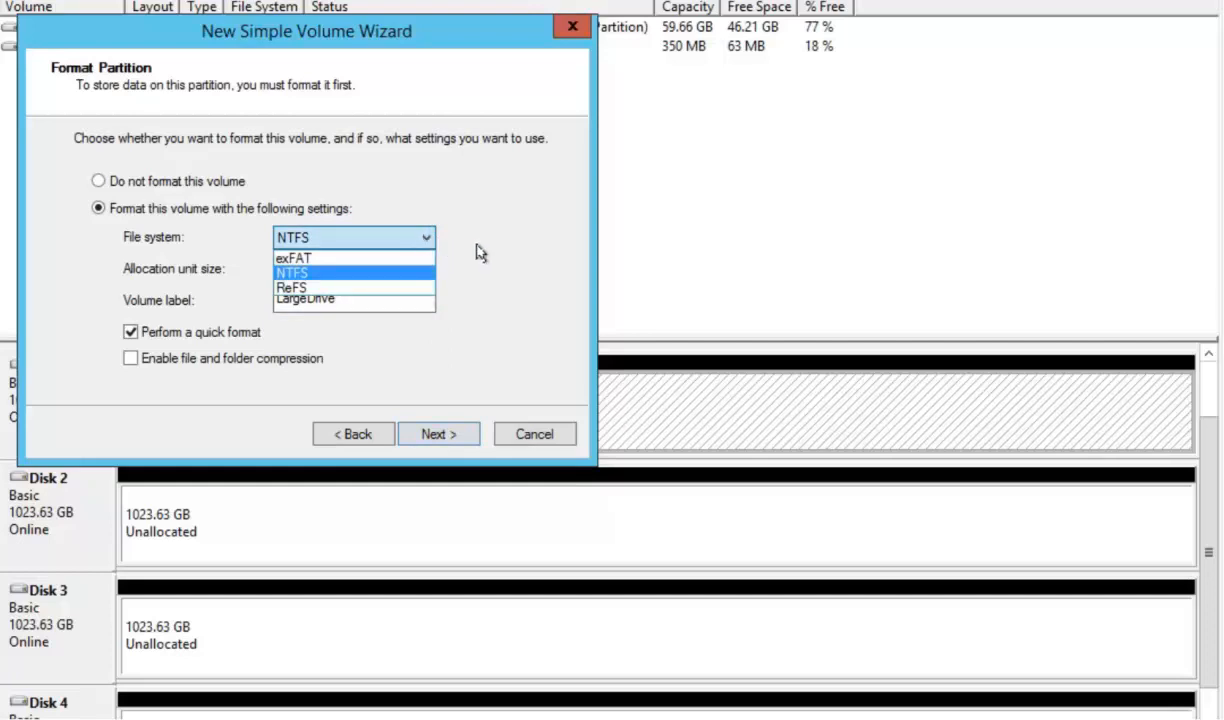
click(470, 250)
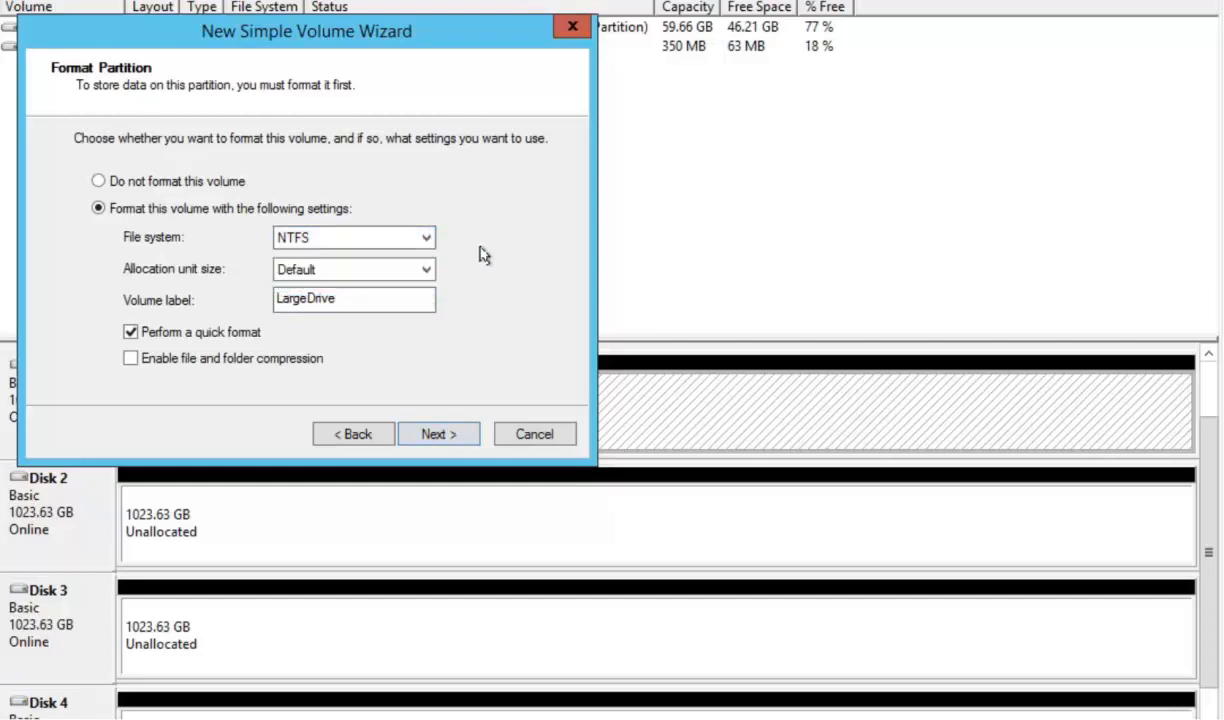
click(437, 435)
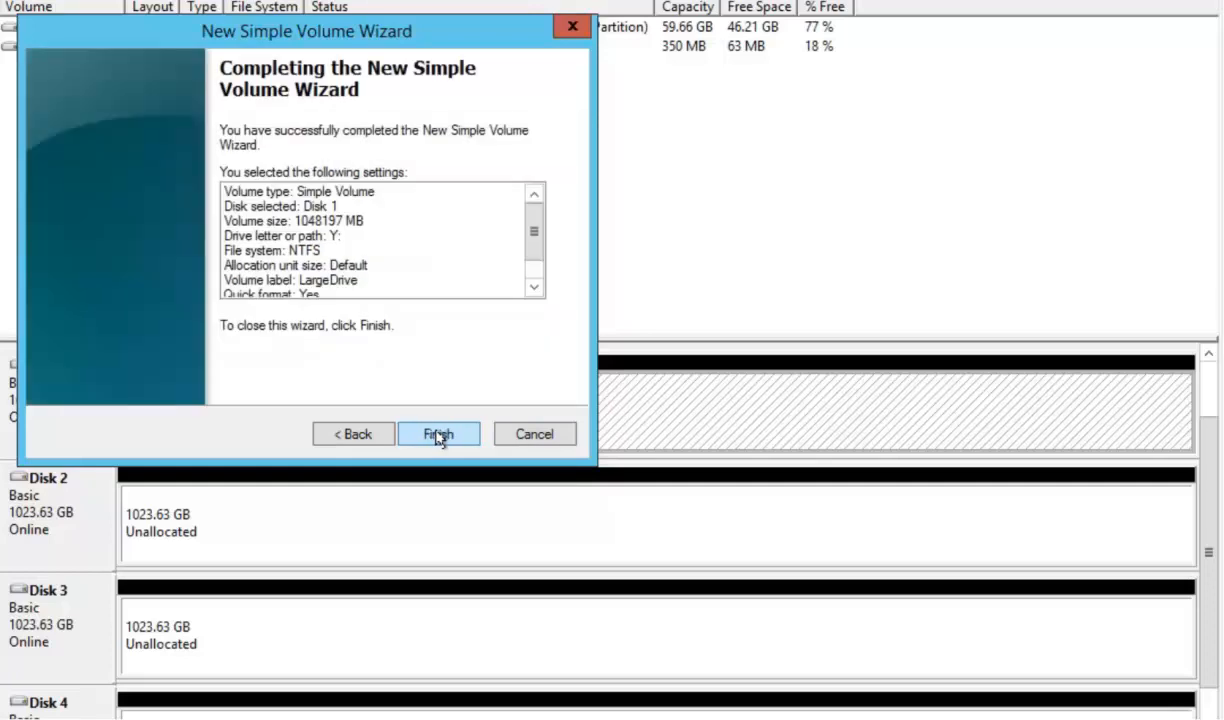
click(437, 435)
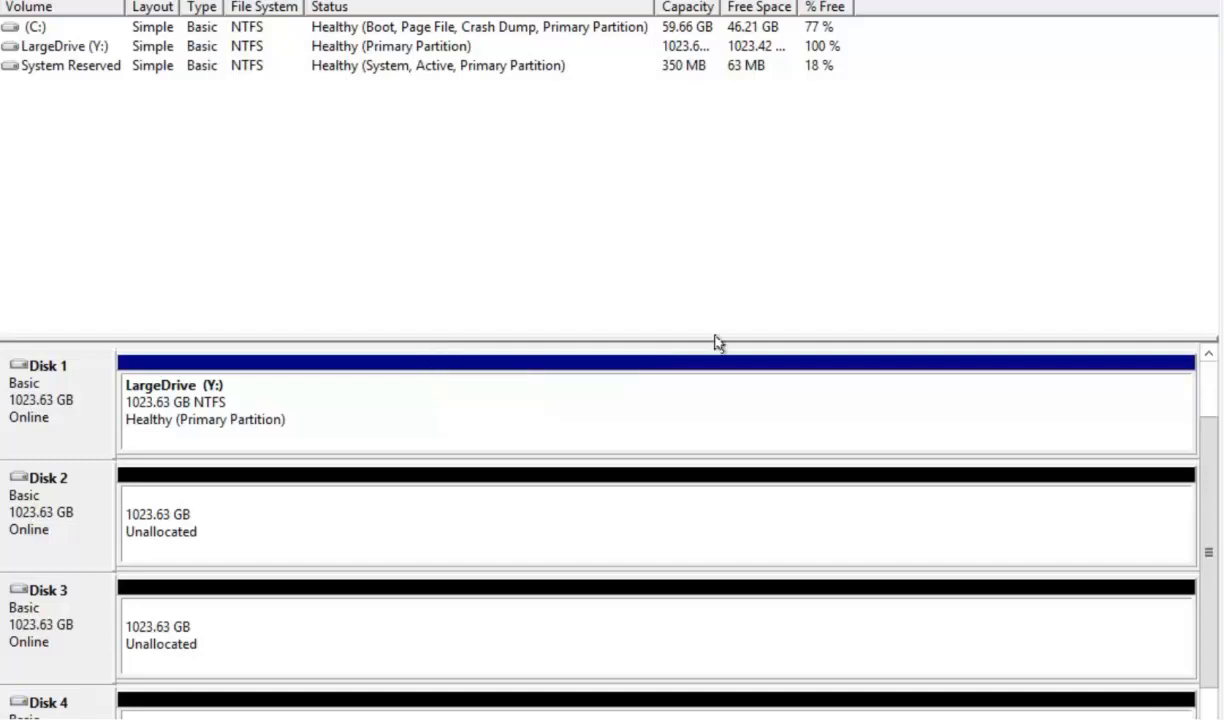
Step: Set up an extension of the LargeDrive (Y:) volume with 1048197 MB each from Disks 2, 3, 4 and 5
right_click(605, 539)
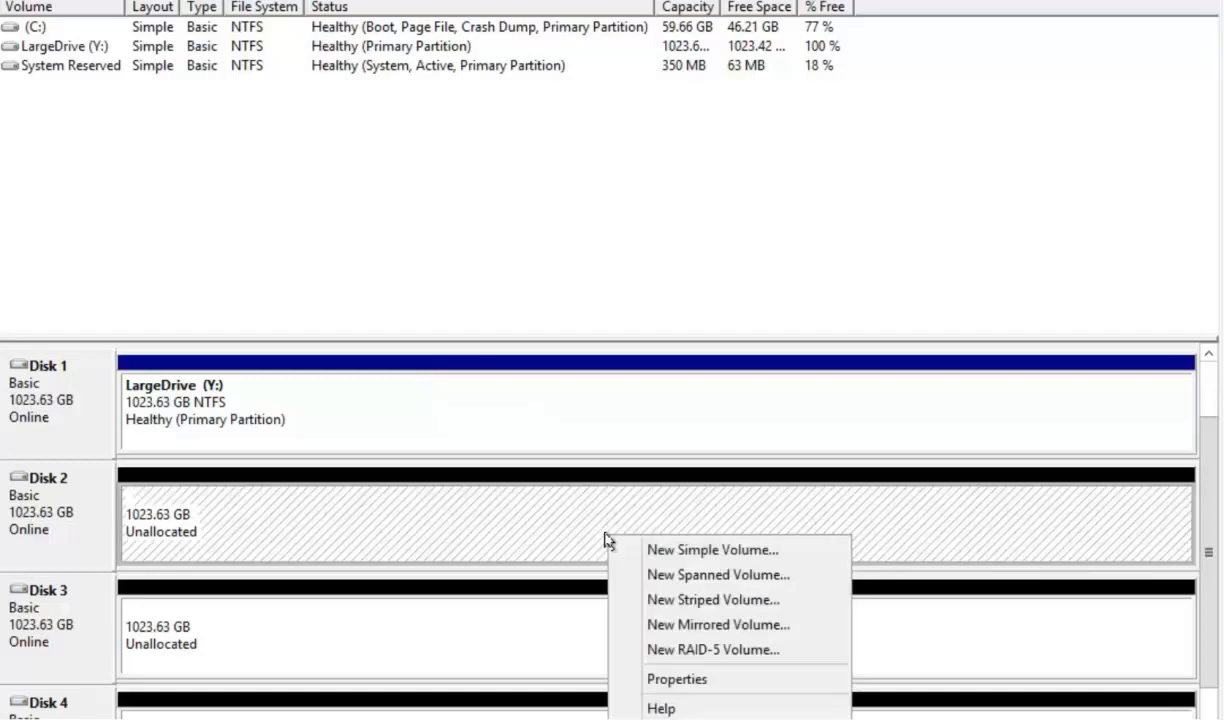
right_click(590, 417)
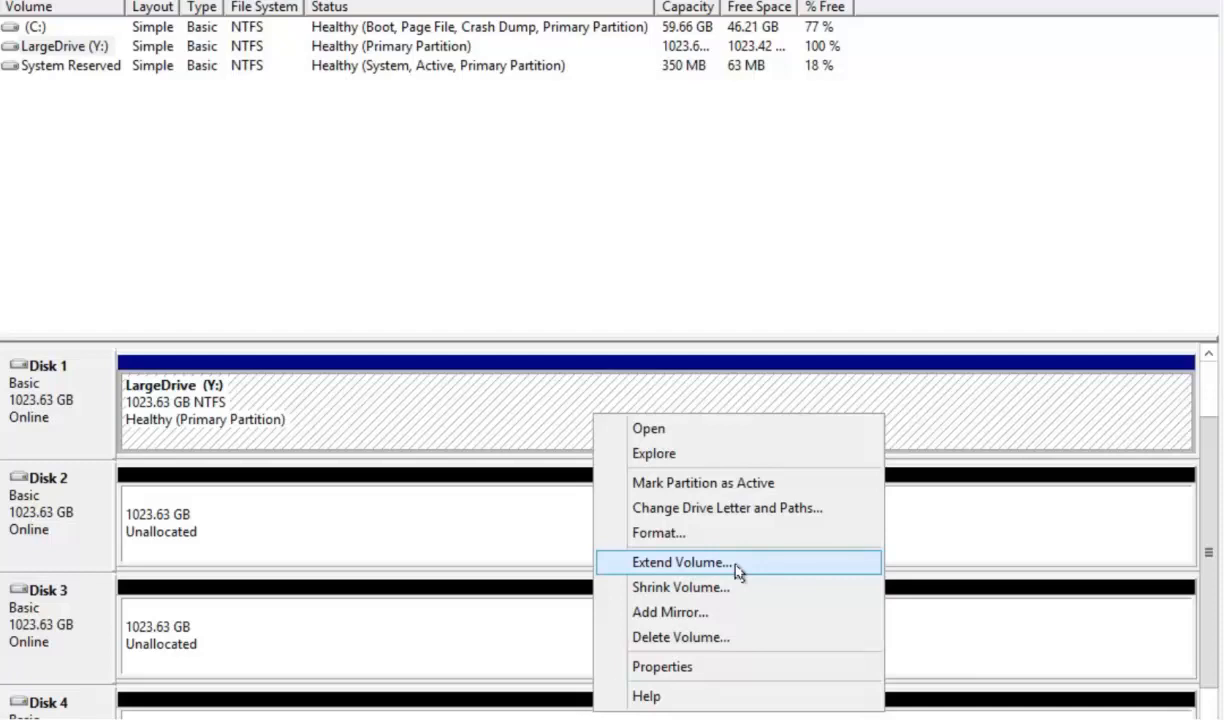
click(680, 562)
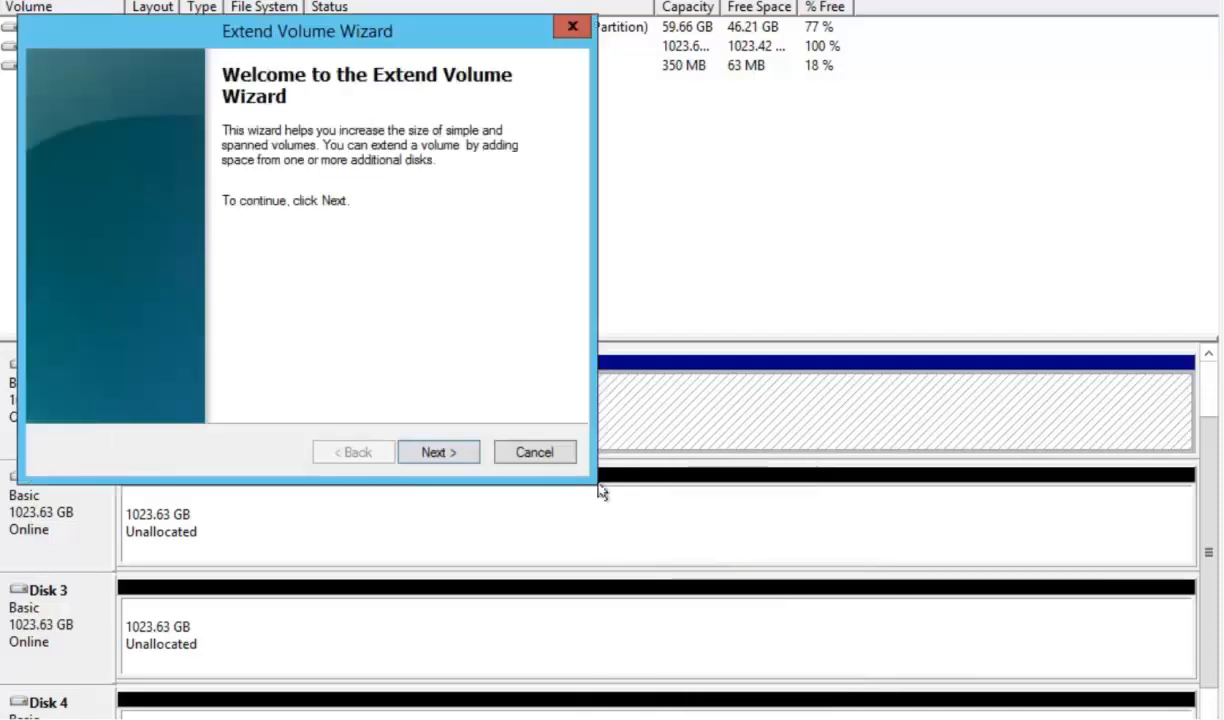
click(435, 455)
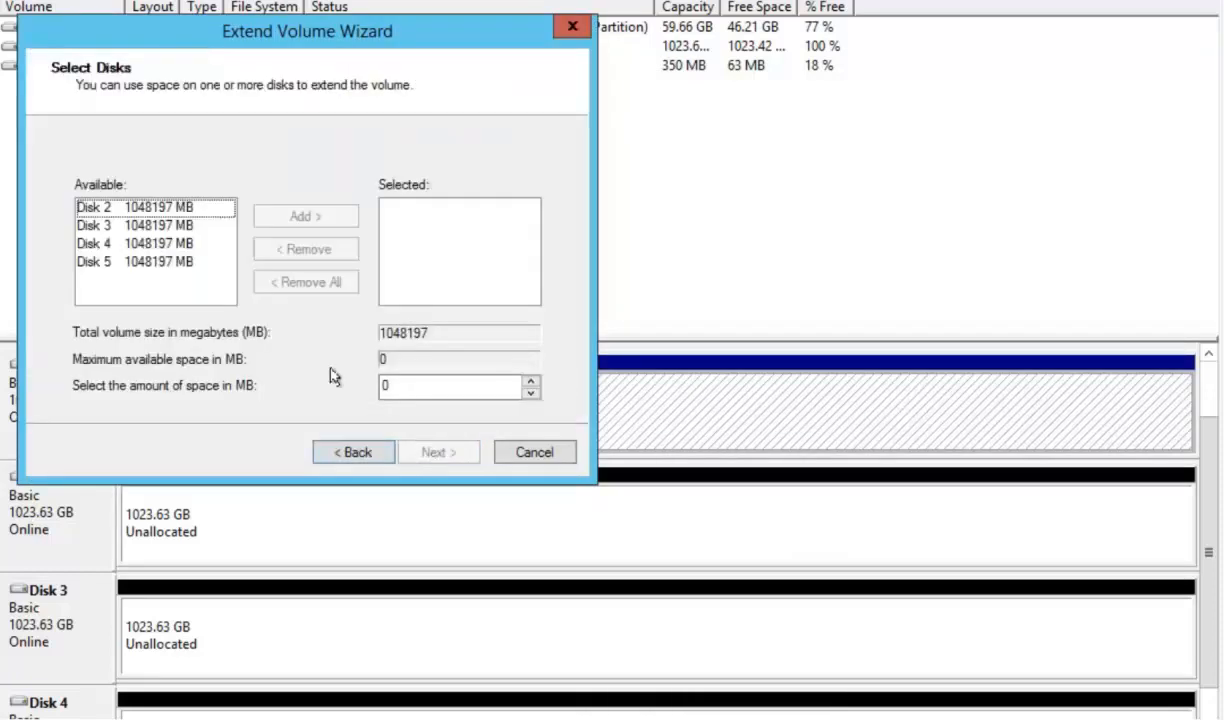
double_click(139, 207)
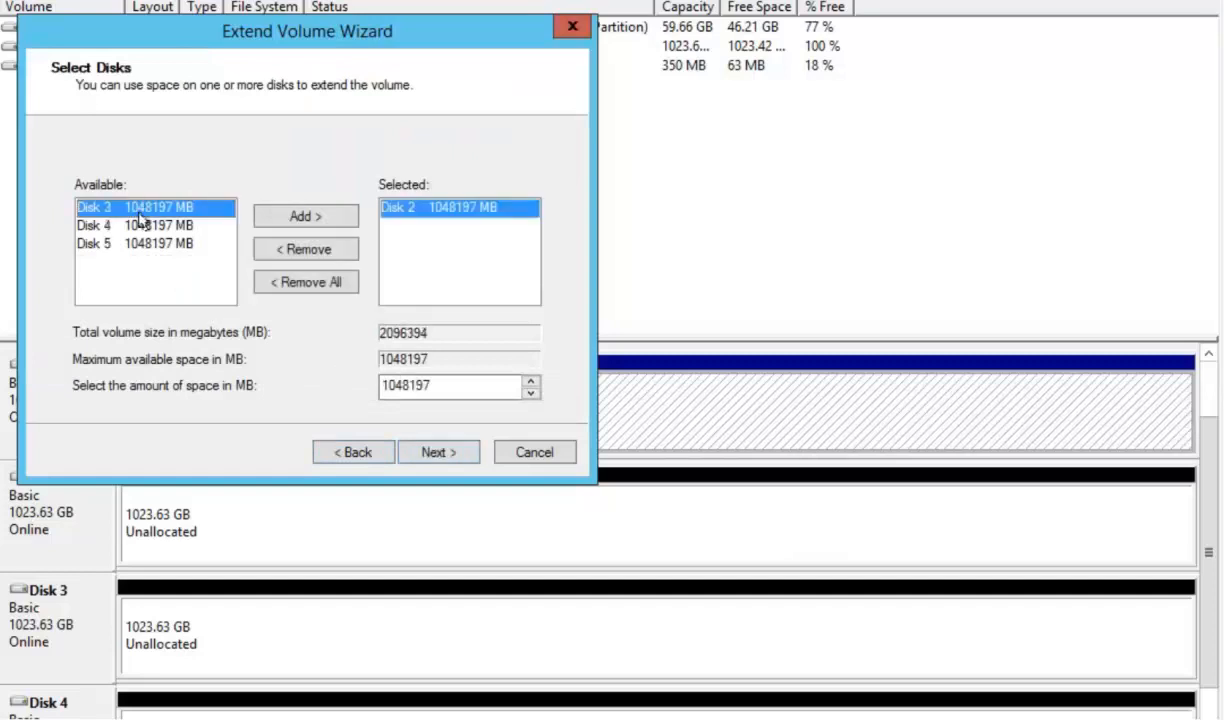
double_click(150, 209)
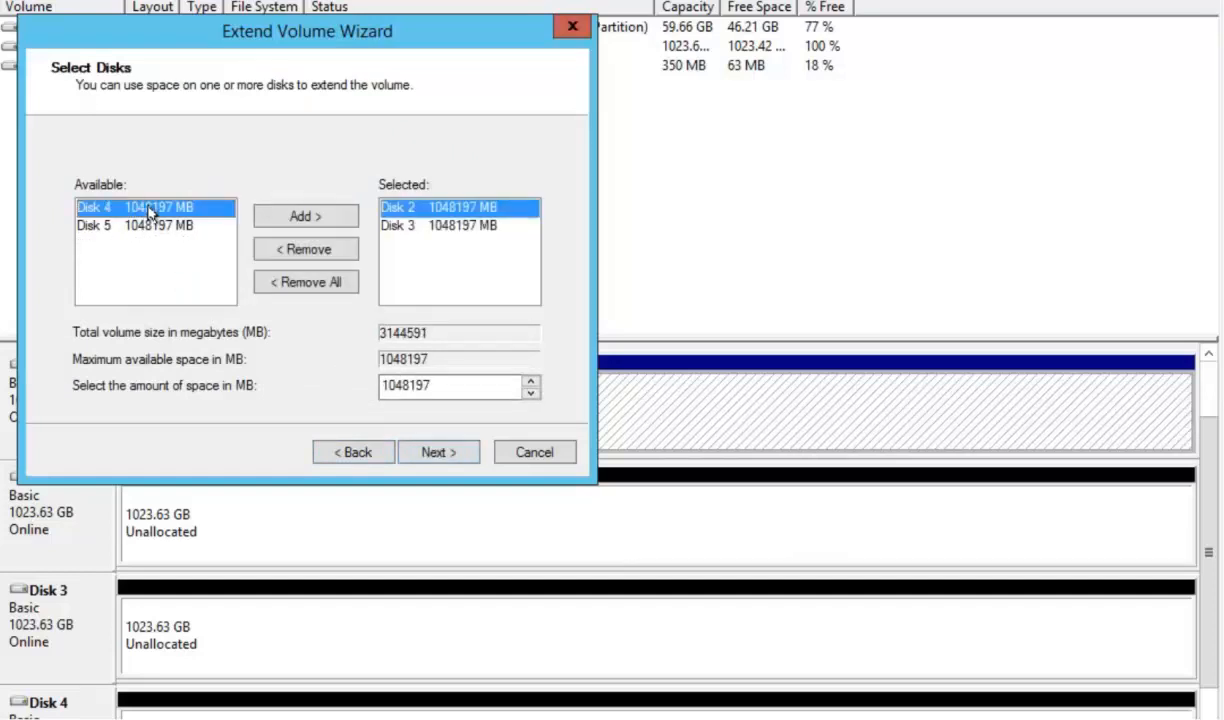
double_click(150, 209)
double_click(150, 209)
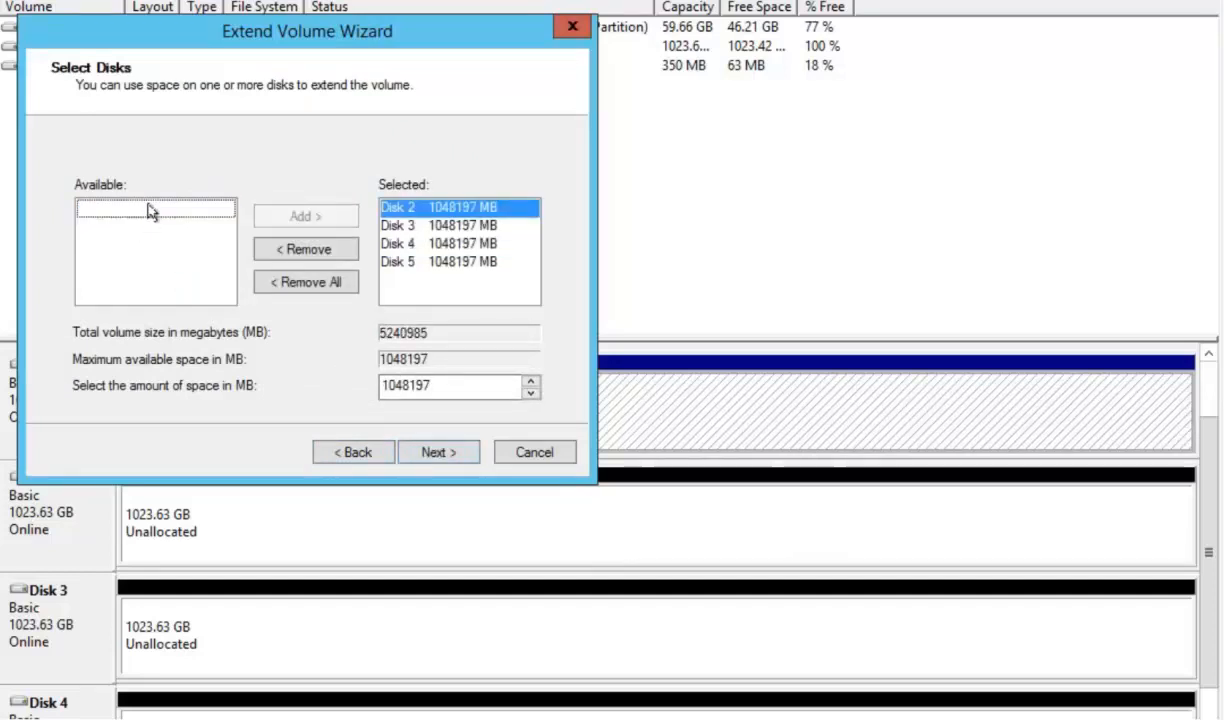
Step: Complete the volume extension and accept converting the selected basic disks to dynamic disks
click(446, 454)
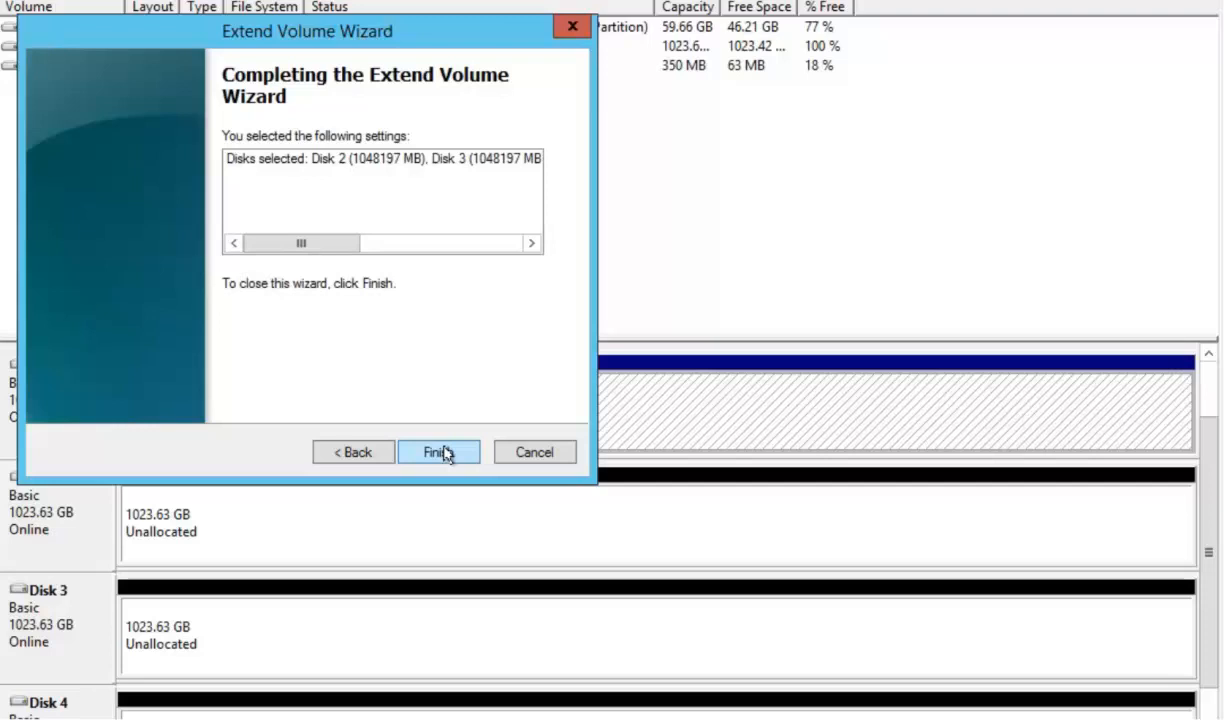
click(446, 454)
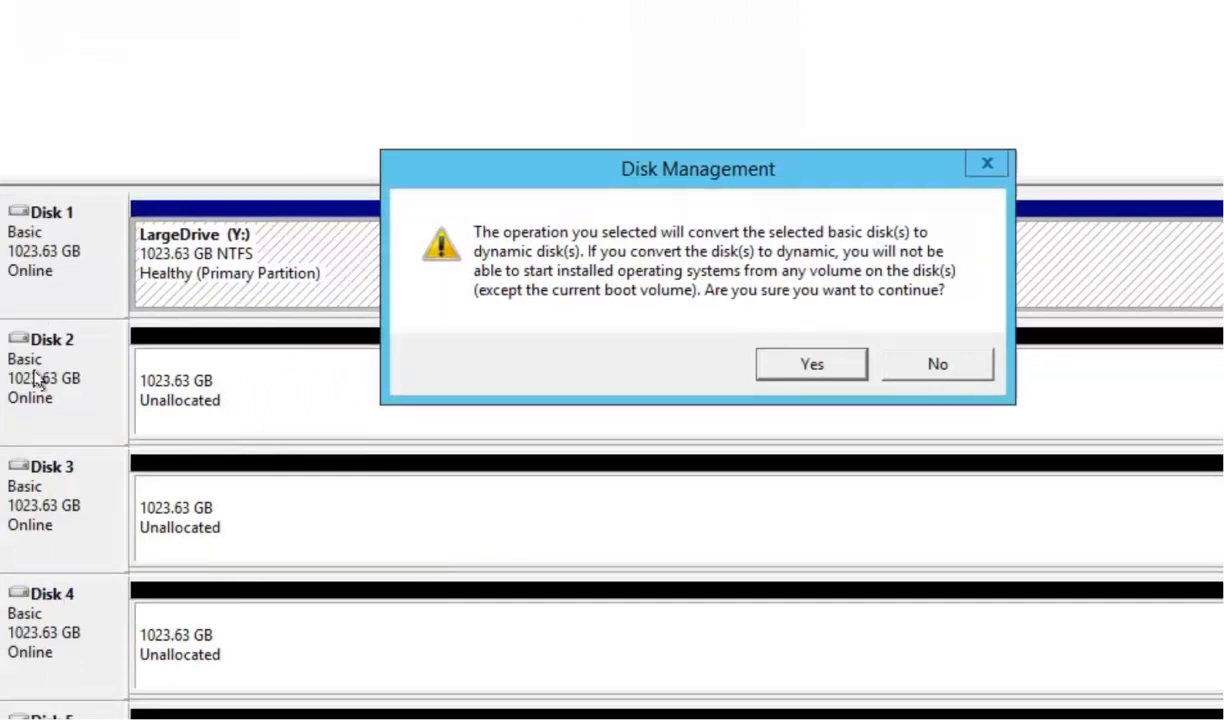
click(808, 366)
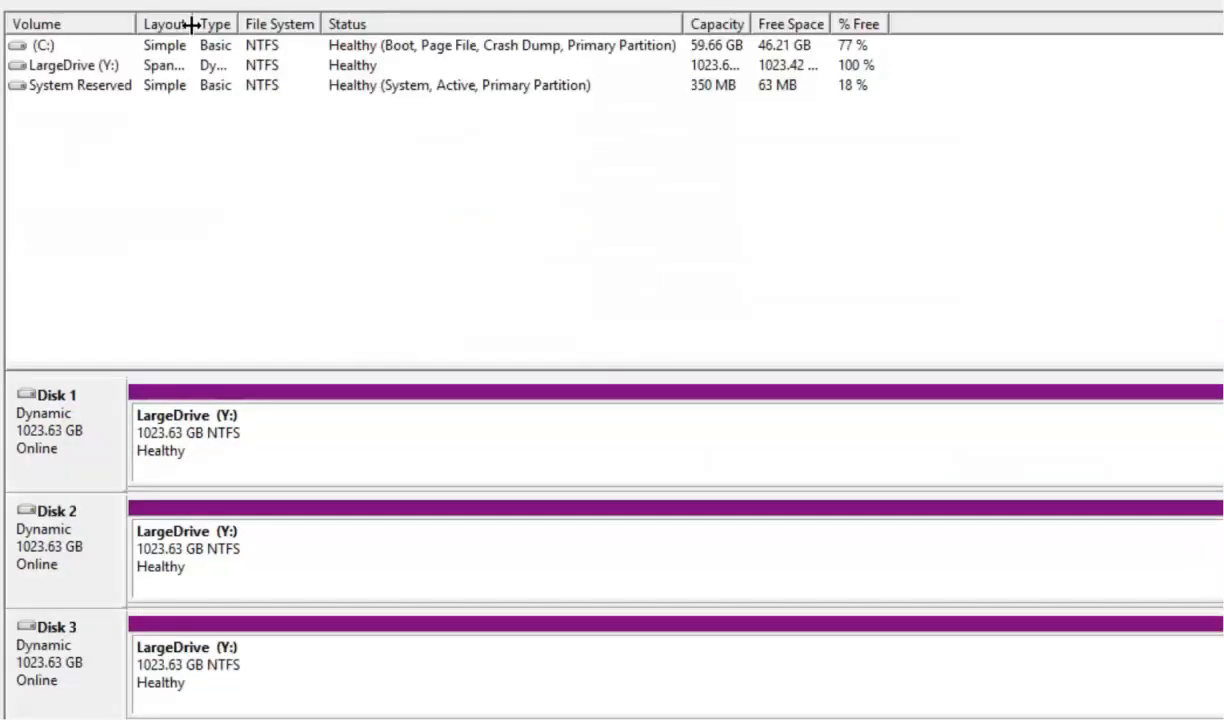
Step: Widen the Layout and Type columns of the volume list so their entries can be read in full
drag(191, 15, 228, 14)
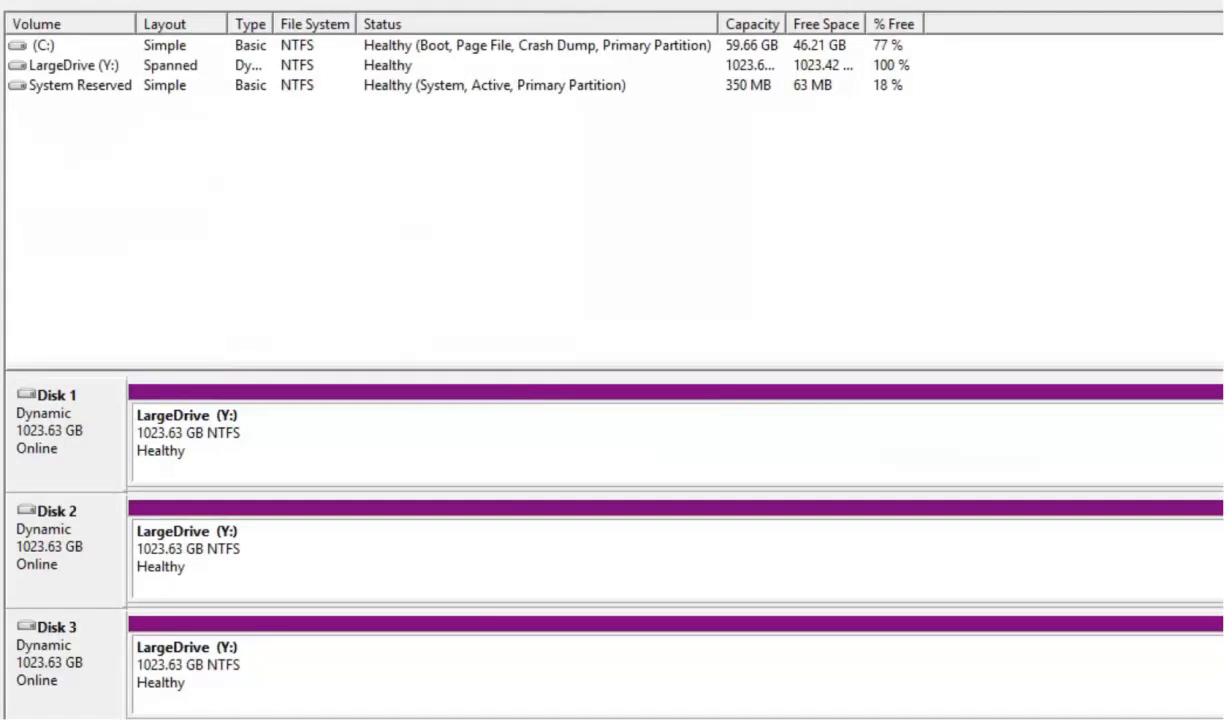
drag(272, 24, 321, 22)
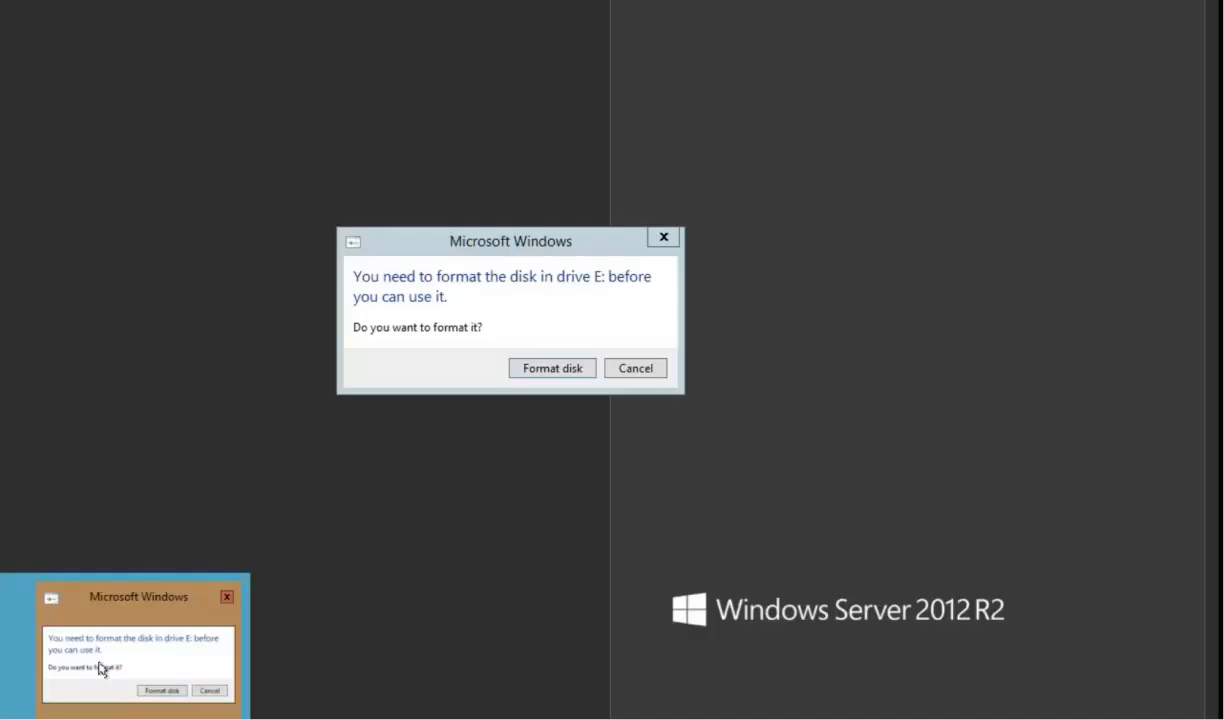
Step: Cancel the prompt to format drive E: and create a folder named Test on LargeDrive (Y:) in File Explorer
click(100, 669)
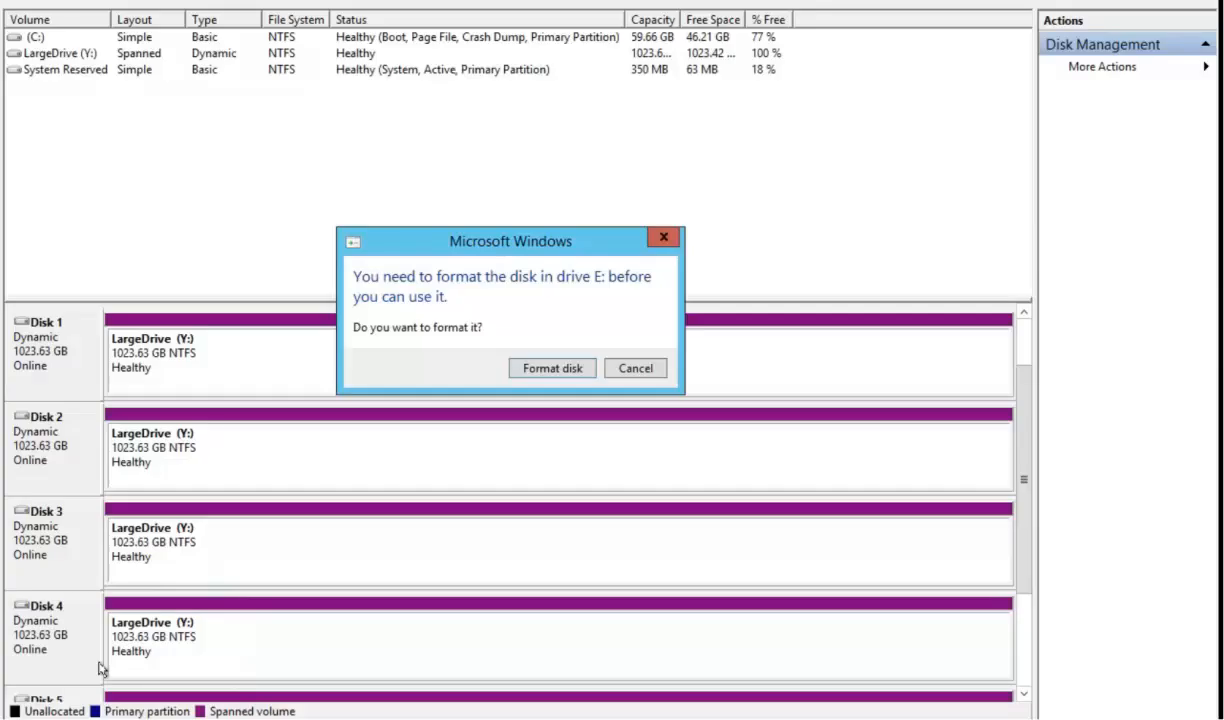
click(640, 368)
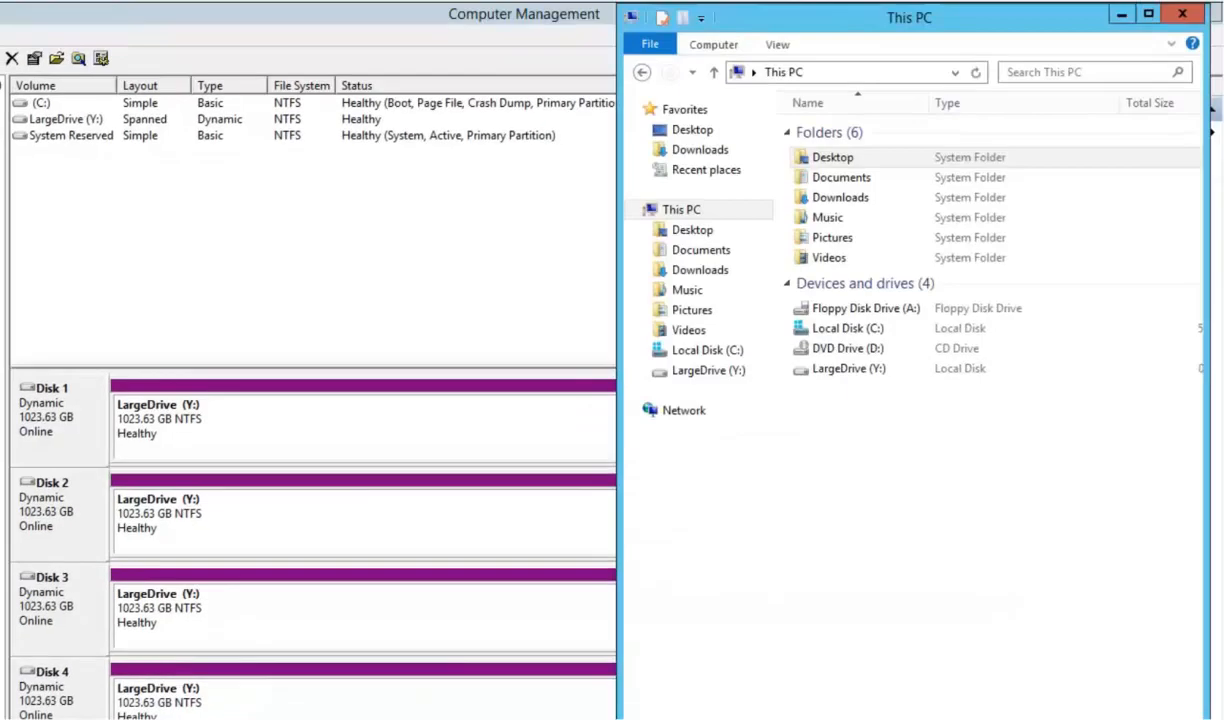
click(708, 370)
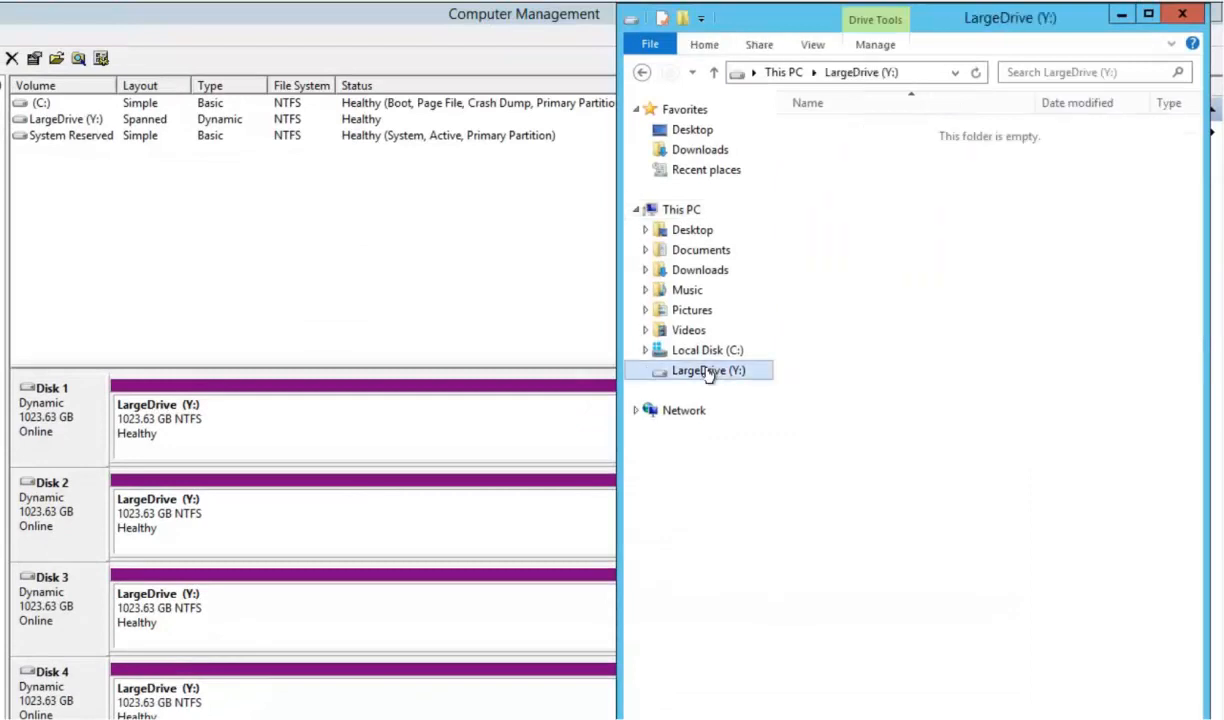
right_click(907, 250)
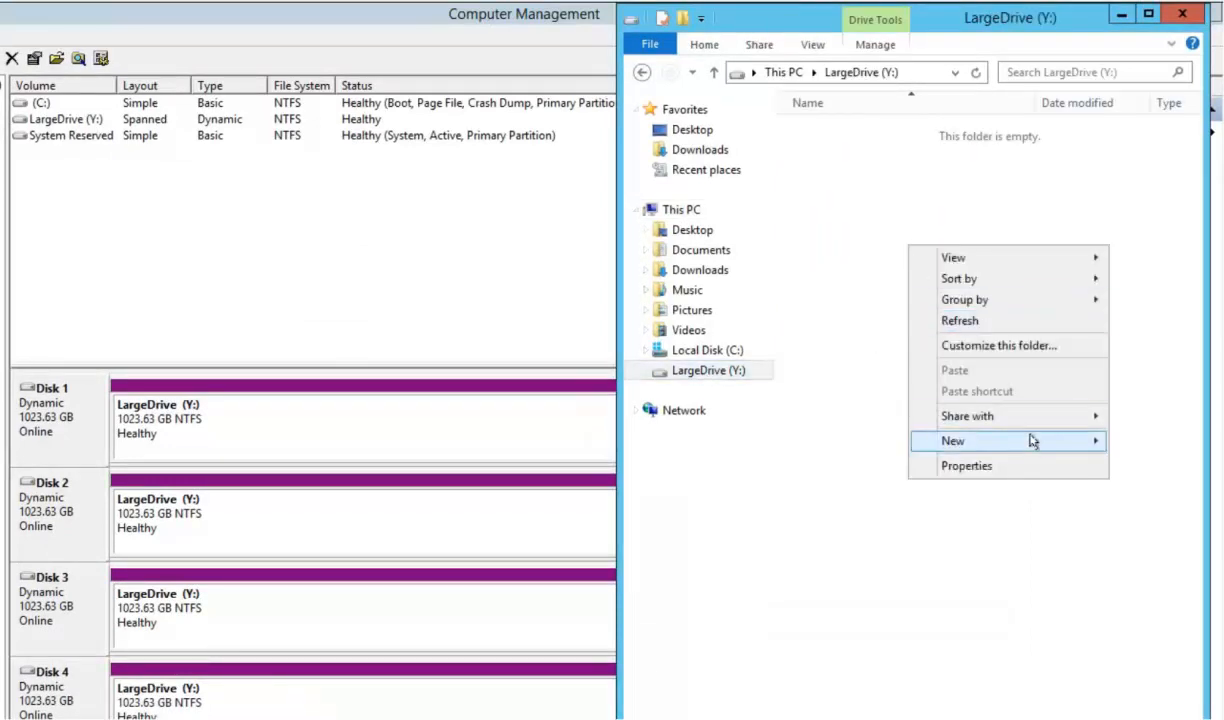
mouse_move(1030, 446)
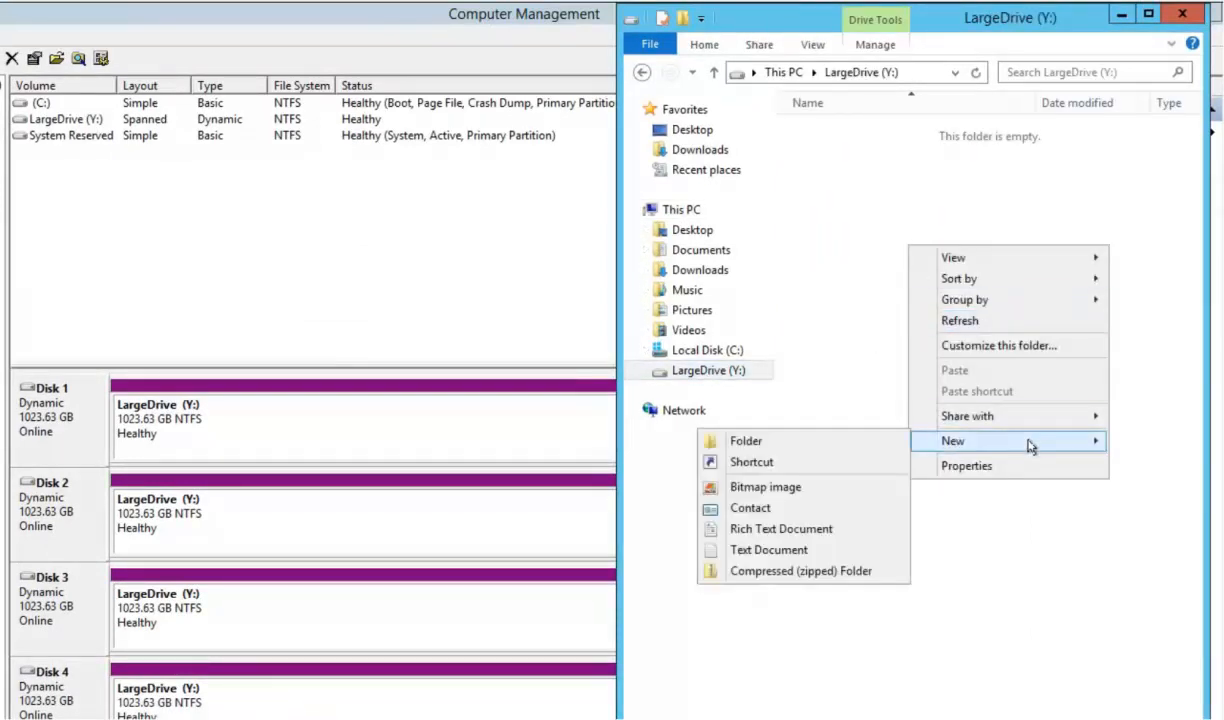
click(800, 441)
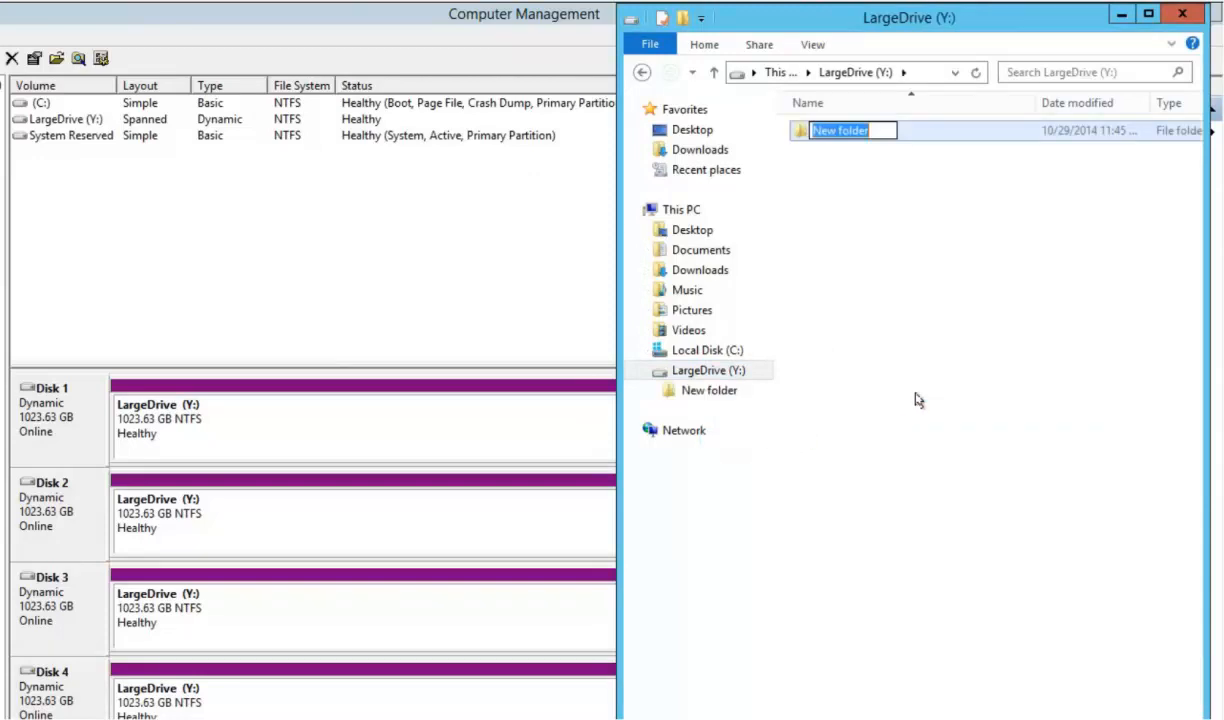
text(Test)
key(Return)
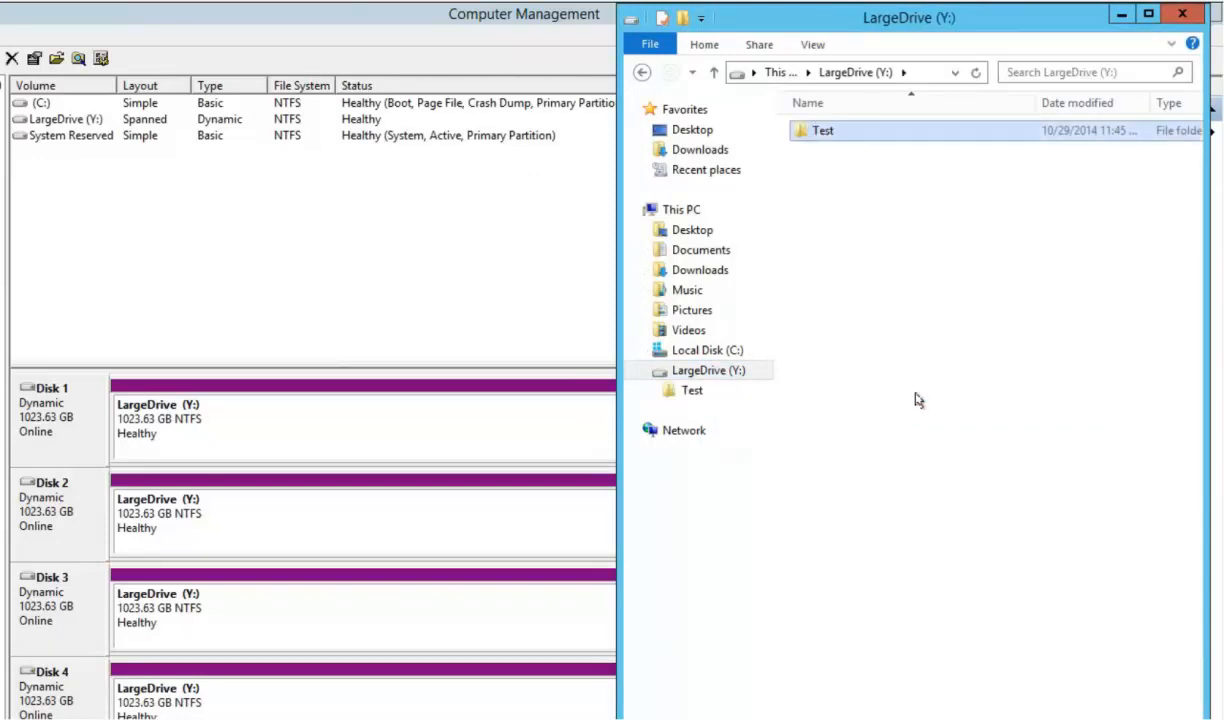
Step: Create a text document named Test.txt inside the Test folder on LargeDrive (Y:)
key(Return)
right_click(912, 382)
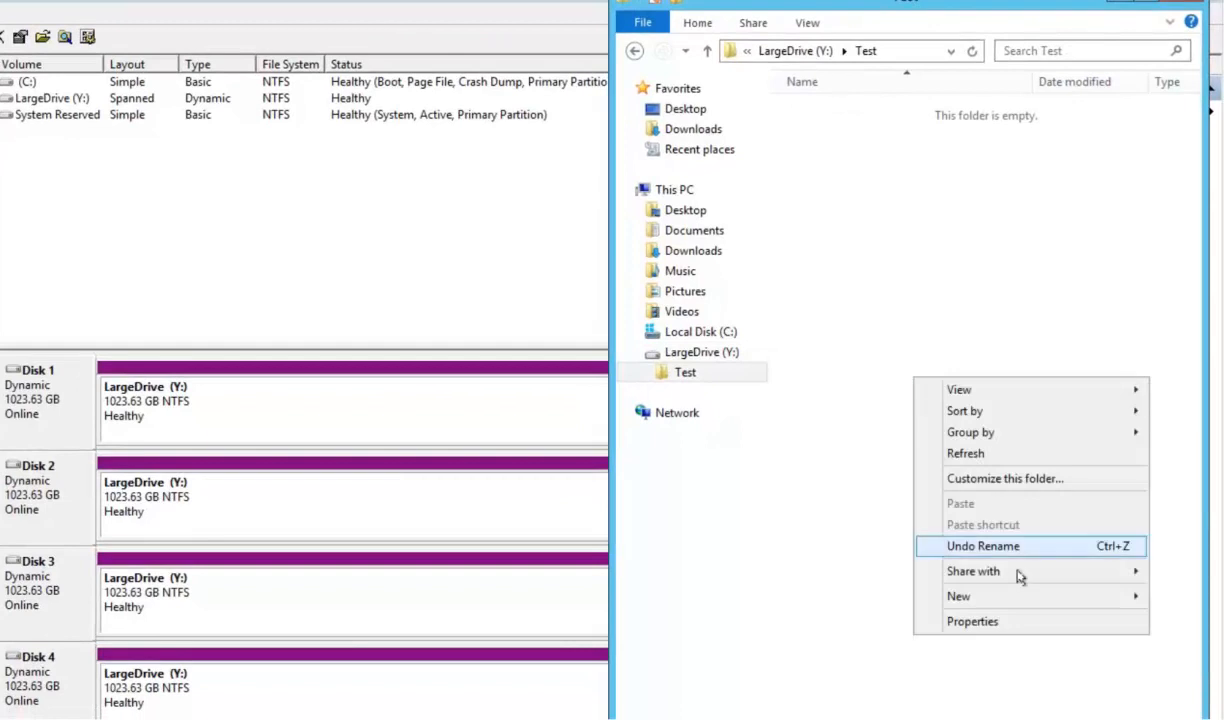
mouse_move(1016, 606)
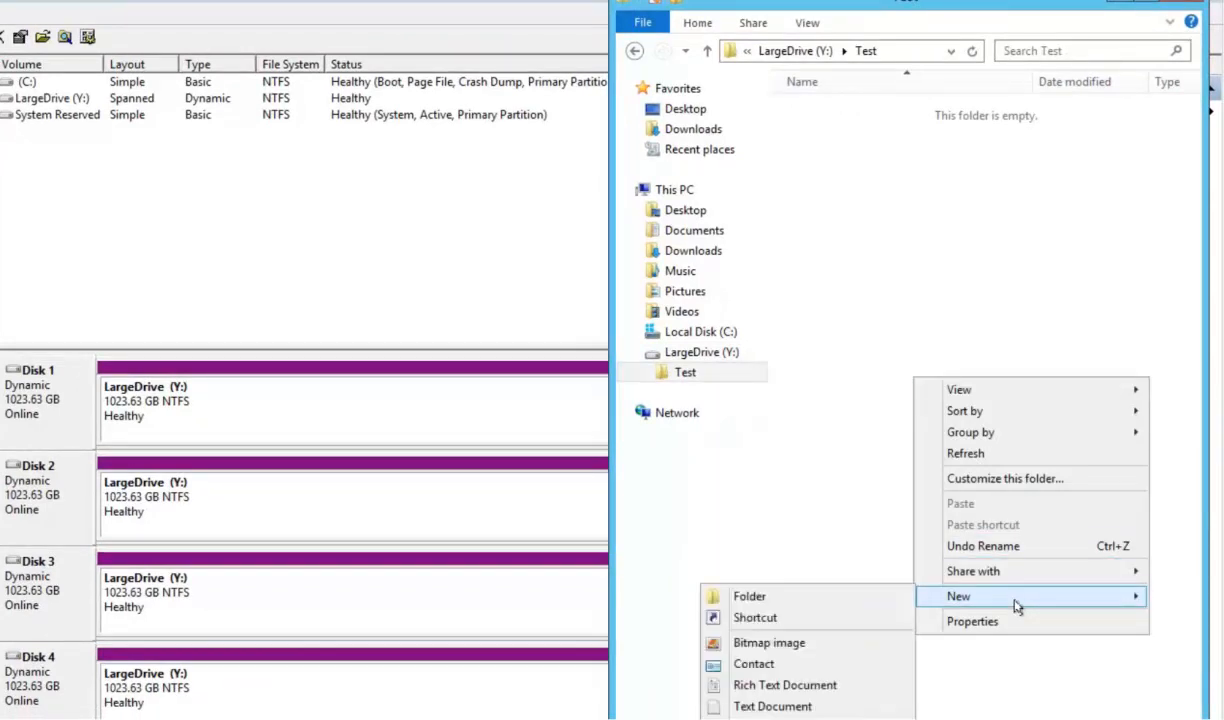
click(783, 700)
text(Test.)
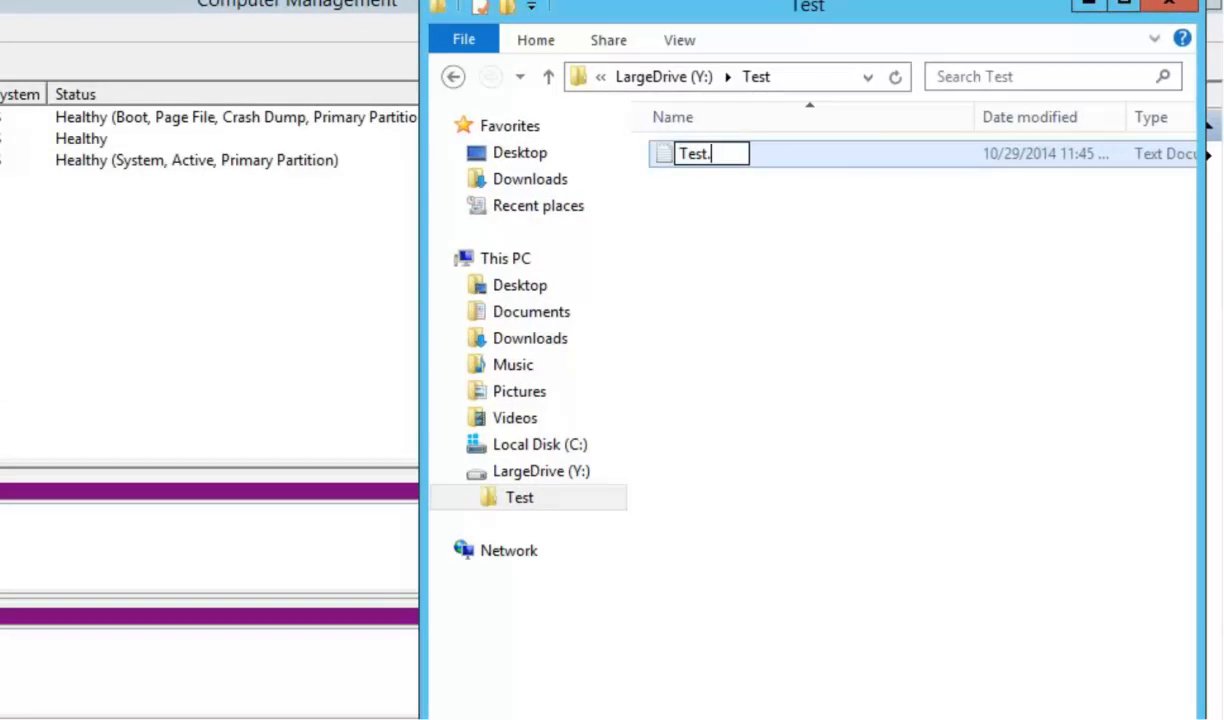
text(txt)
key(Return)
Step: Write "iSCSI Initiator with Large Y Drive." in Test.txt, and save and close the file
key(Return)
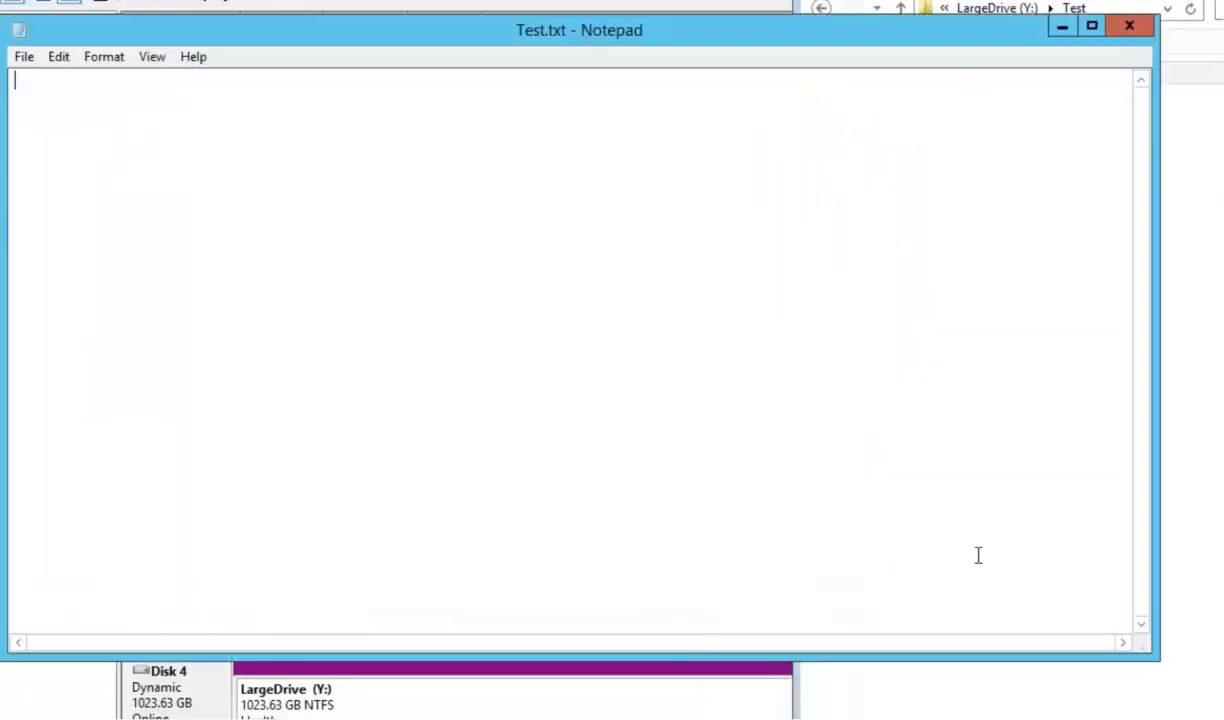
text(i)
key(BackSpace)
text(iSCSI Initiator with)
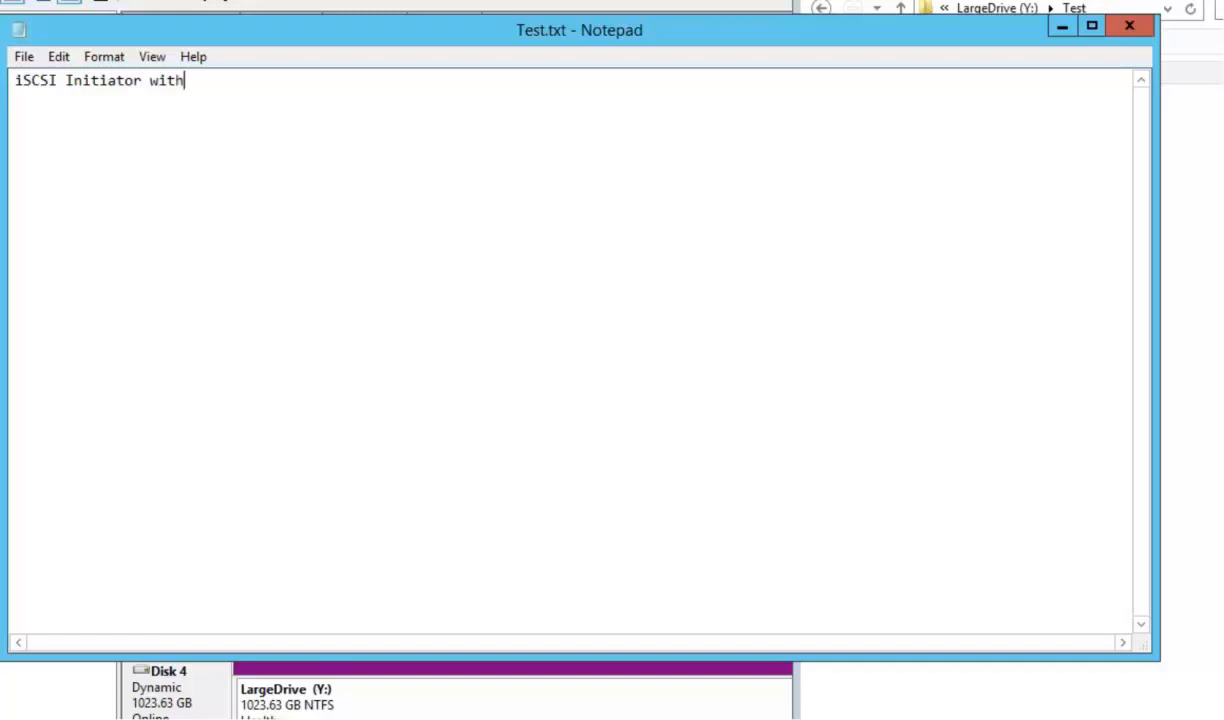
text( Large Y Drive.)
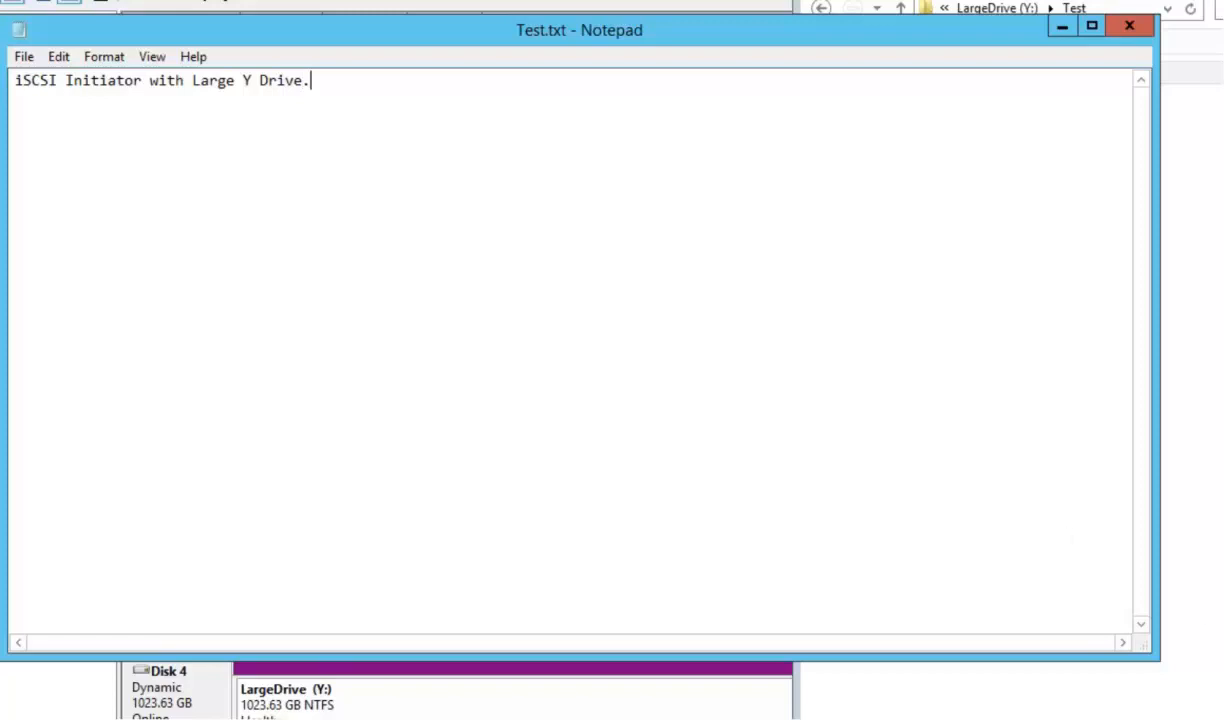
click(1015, 38)
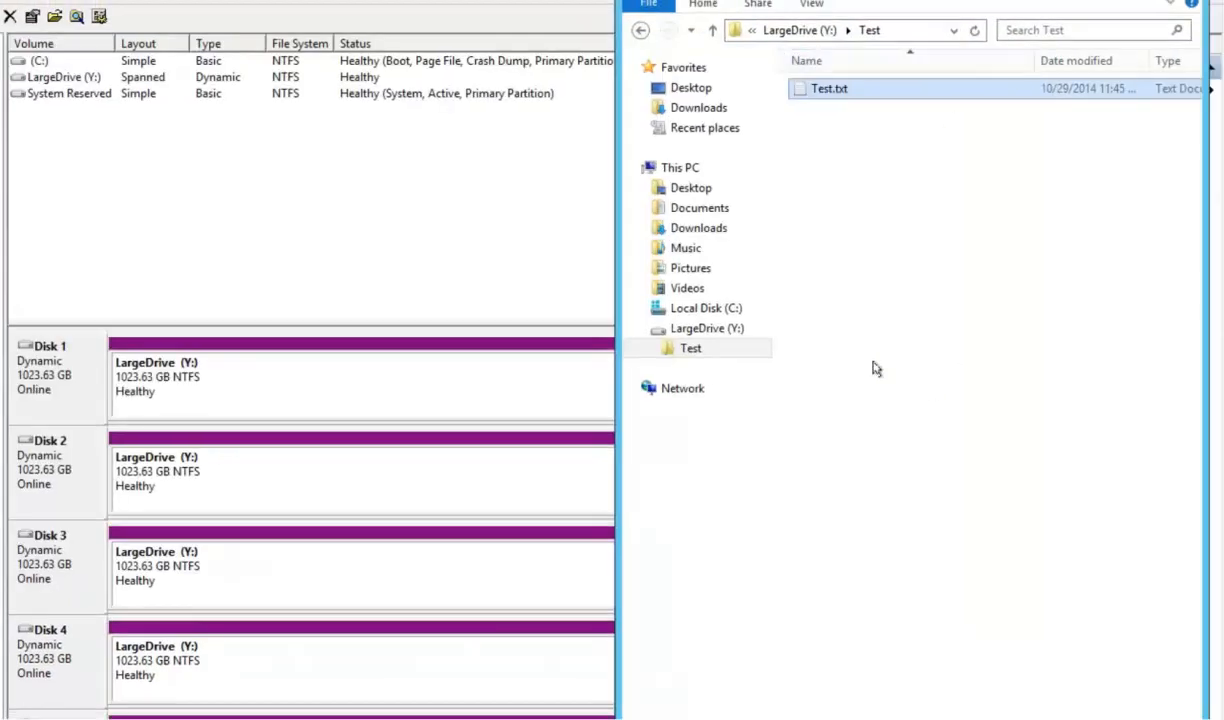
Step: Check the capacity, used space and free space in the properties of LargeDrive (Y:), and close them
right_click(694, 349)
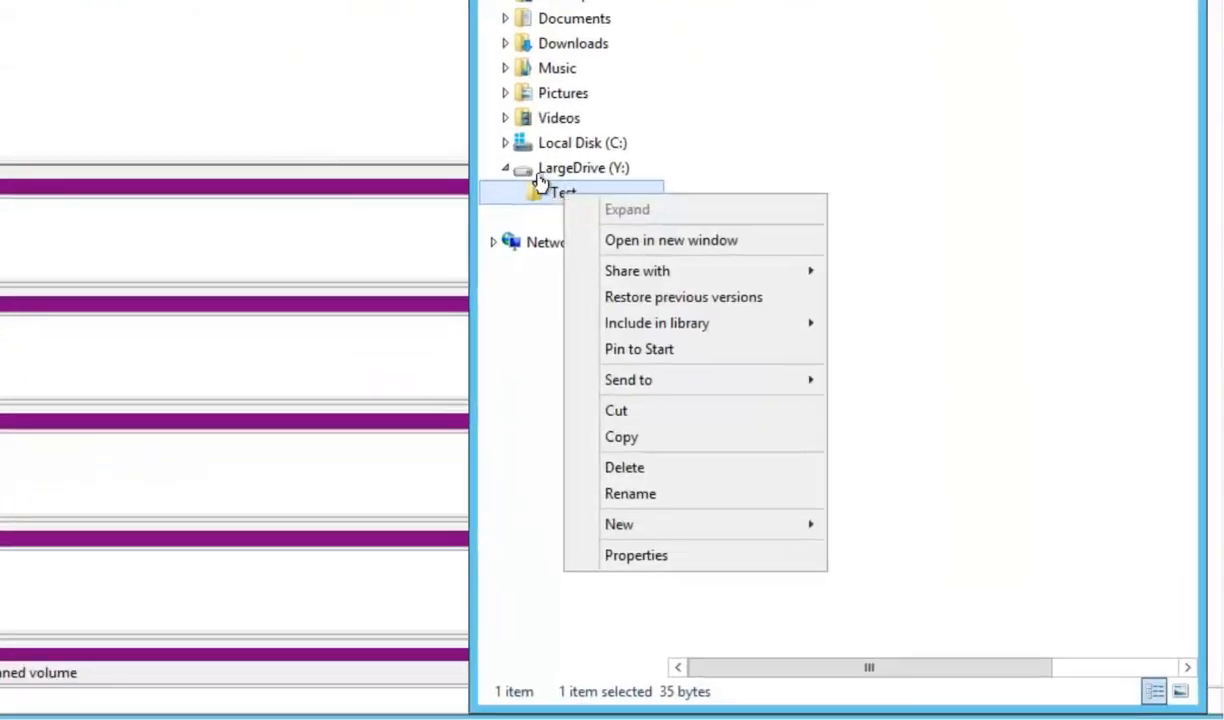
right_click(538, 170)
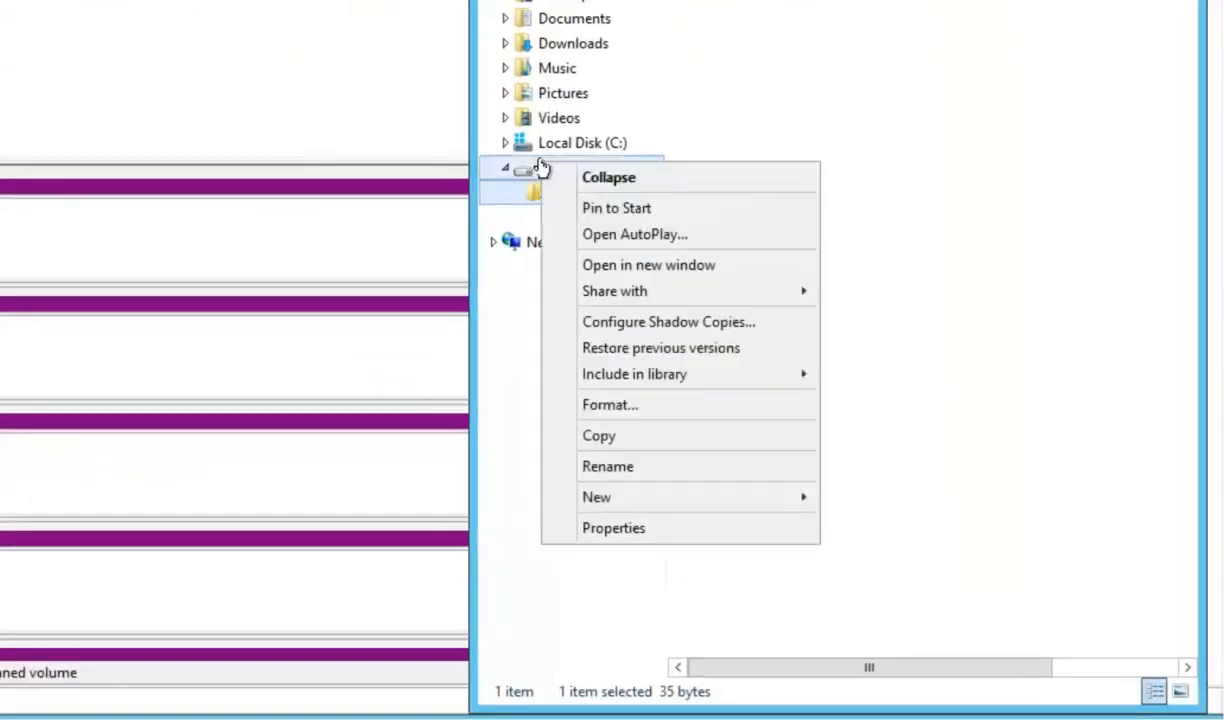
click(603, 530)
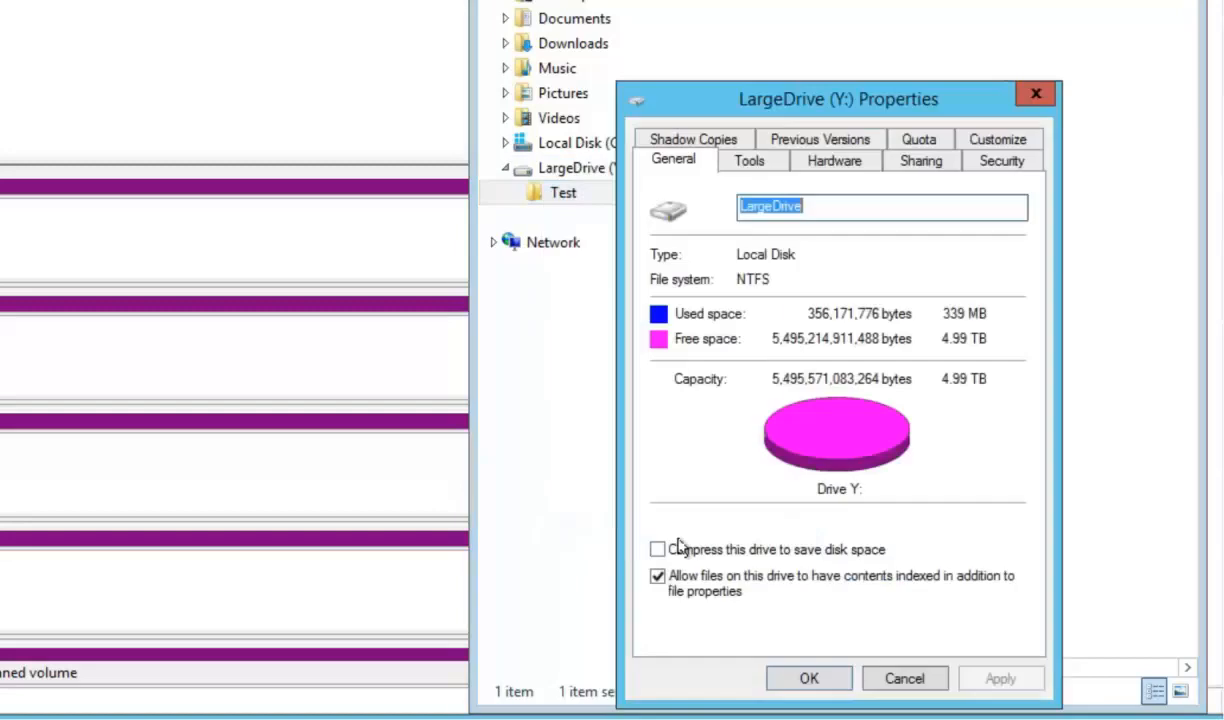
drag(857, 99, 339, 46)
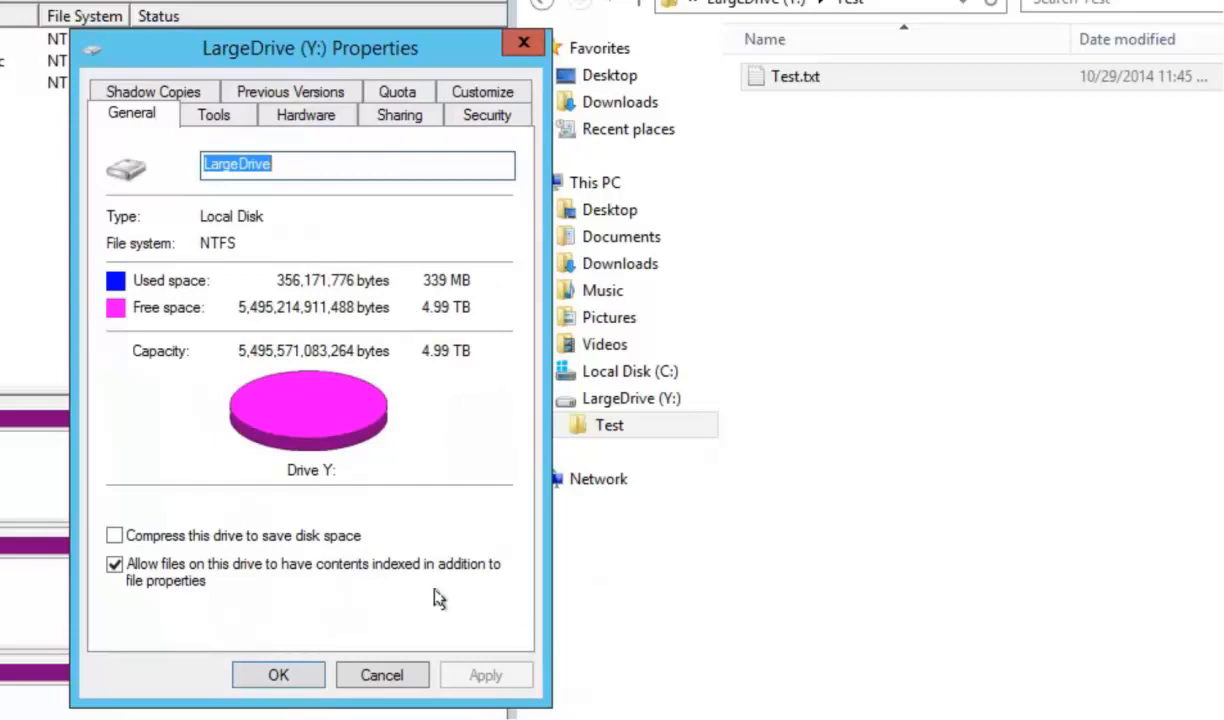
click(290, 676)
click(1045, 543)
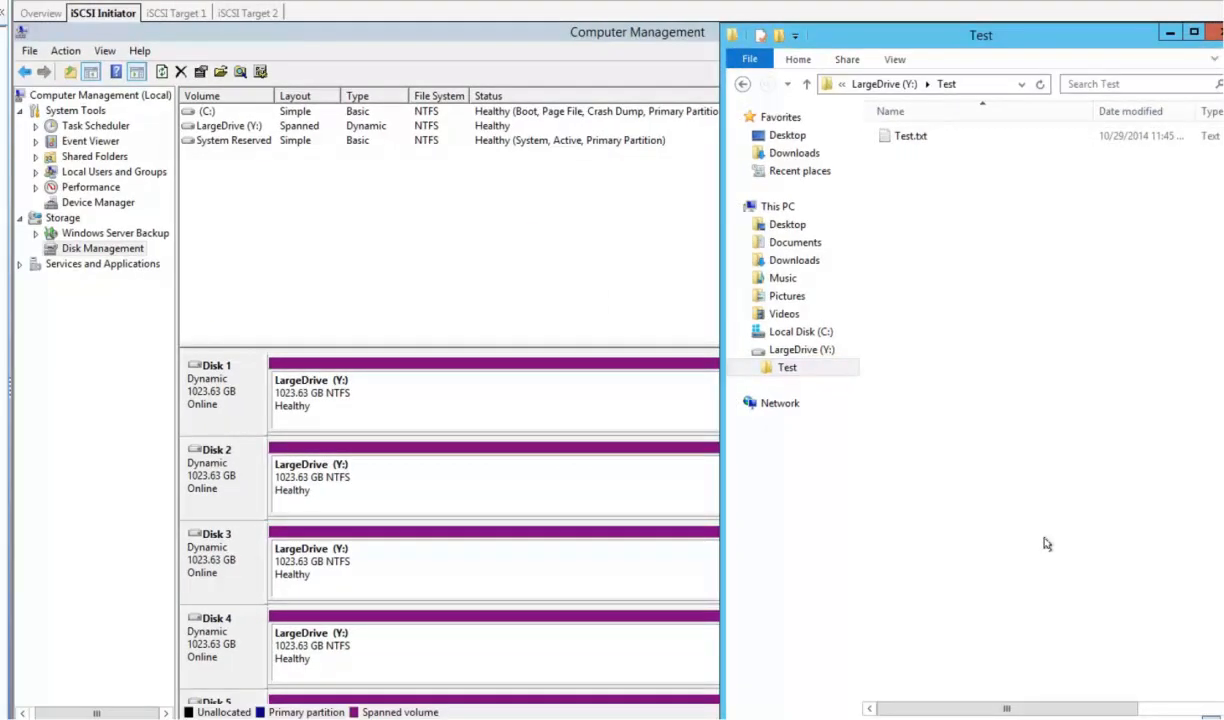